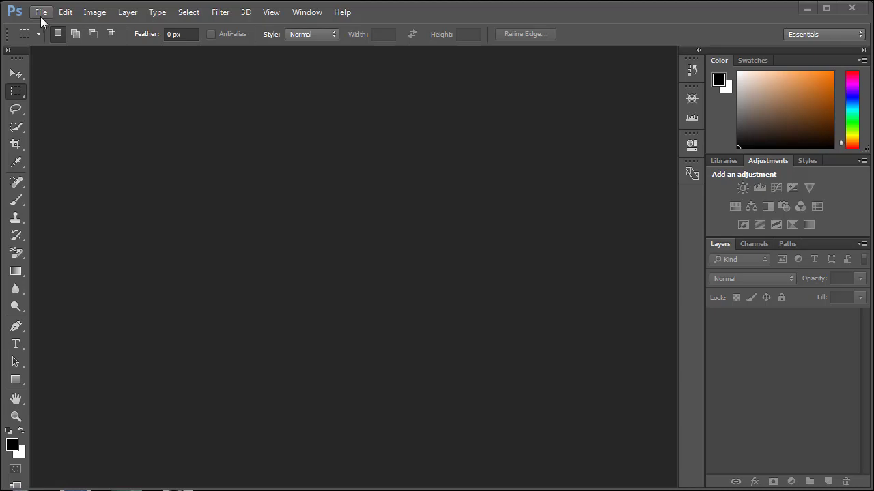
Open the the_secret_forest_13 photo of the girl sitting on a log from the New folder directory
click(41, 12)
click(56, 41)
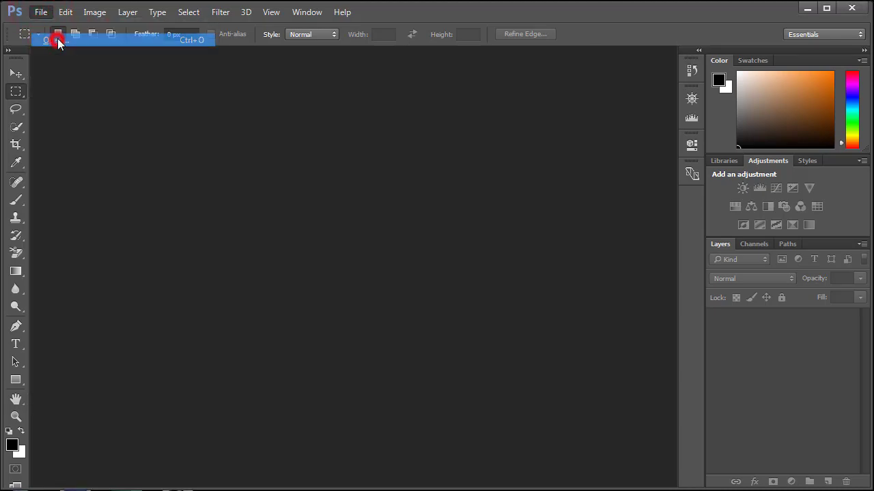
drag(421, 106, 435, 248)
click(158, 153)
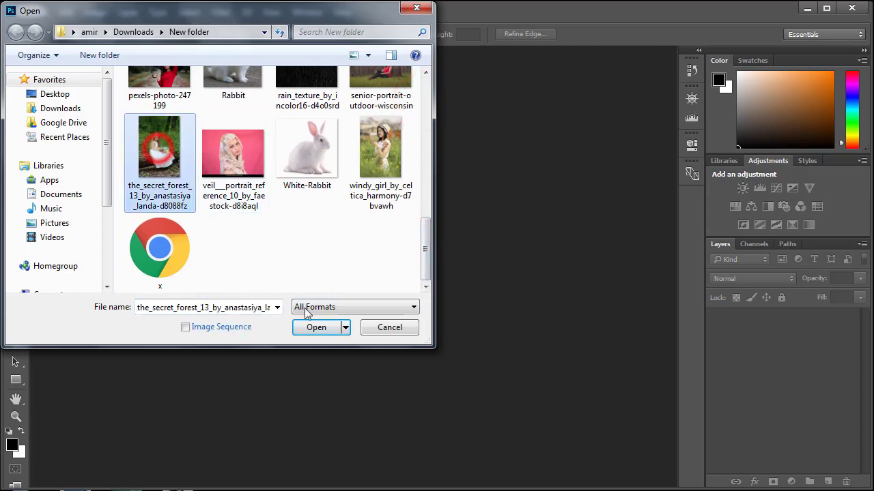
click(315, 327)
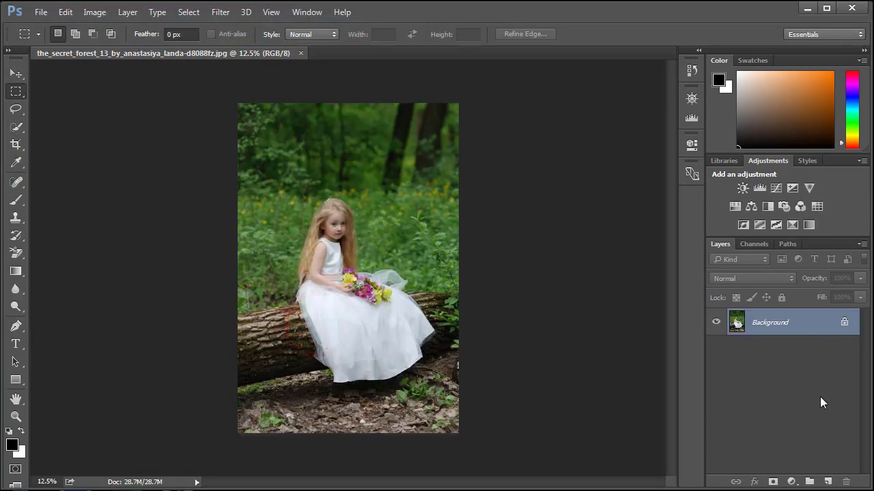
Add a Hue/Saturation adjustment layer and raise the hue and saturation of the Greens for a cooler, richer forest
click(792, 482)
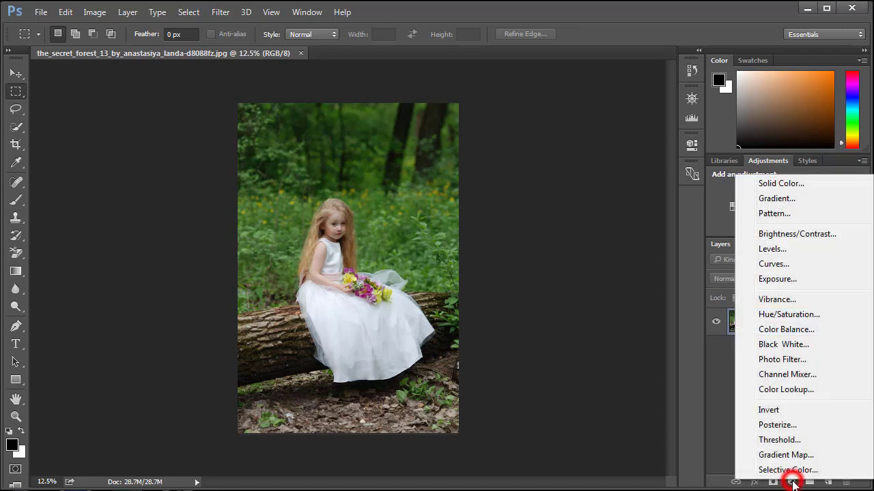
click(798, 315)
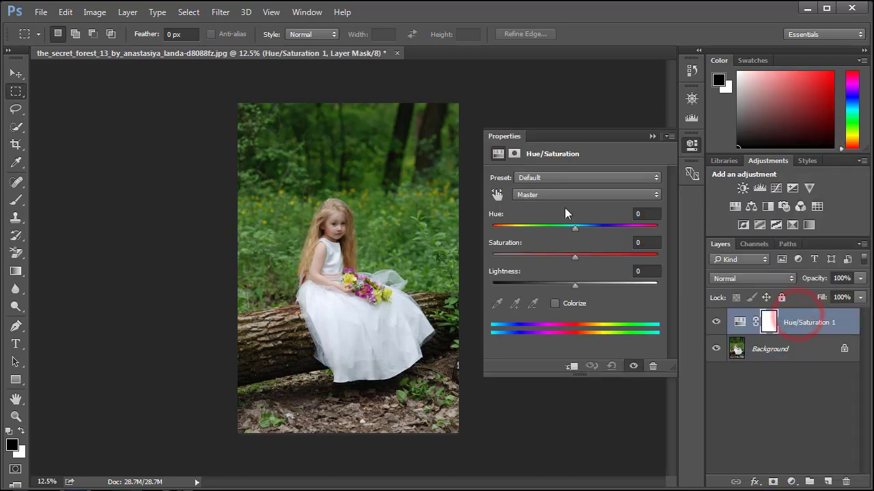
click(552, 194)
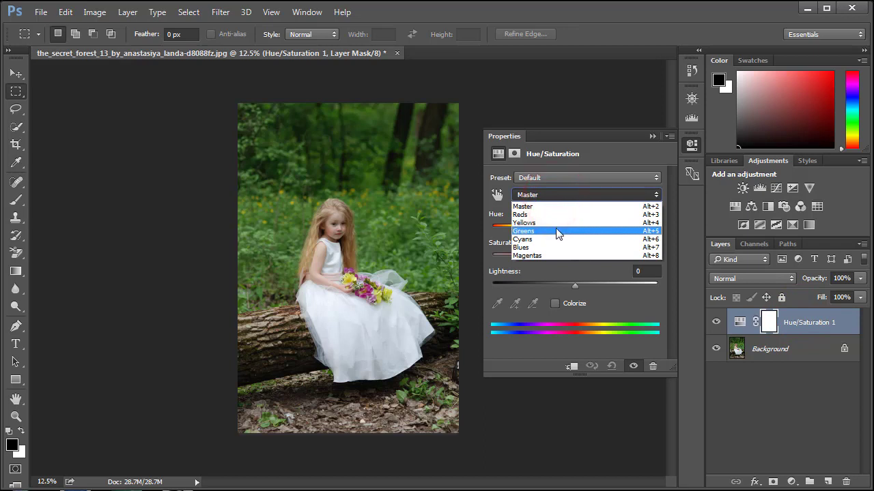
click(557, 231)
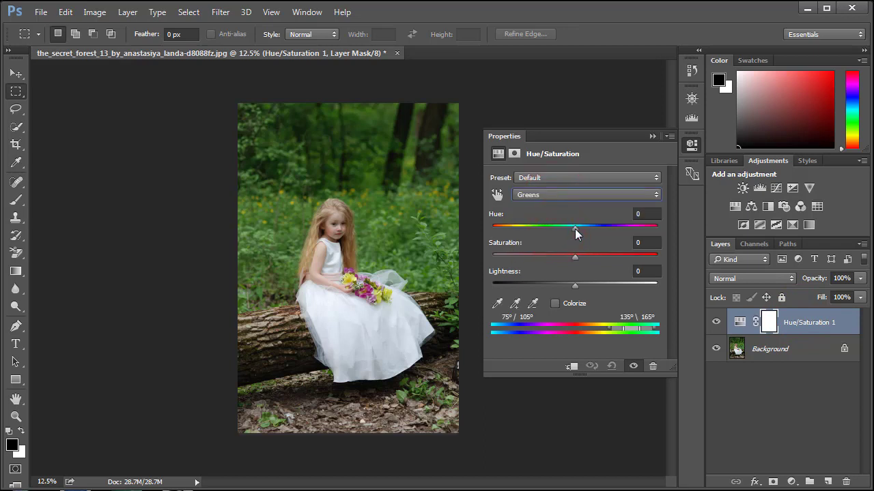
drag(575, 228, 592, 229)
drag(577, 257, 592, 256)
Raise the saturation of the Yellows slightly in the Hue/Saturation adjustment and close its settings
click(584, 194)
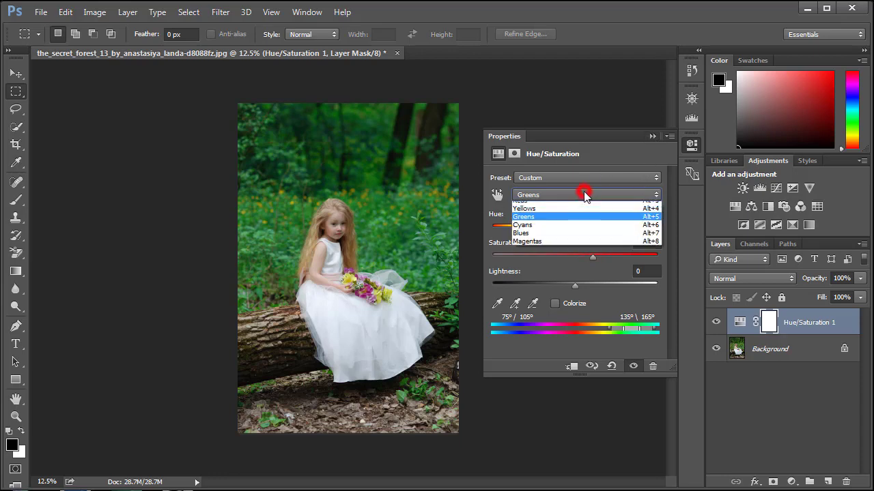
click(575, 223)
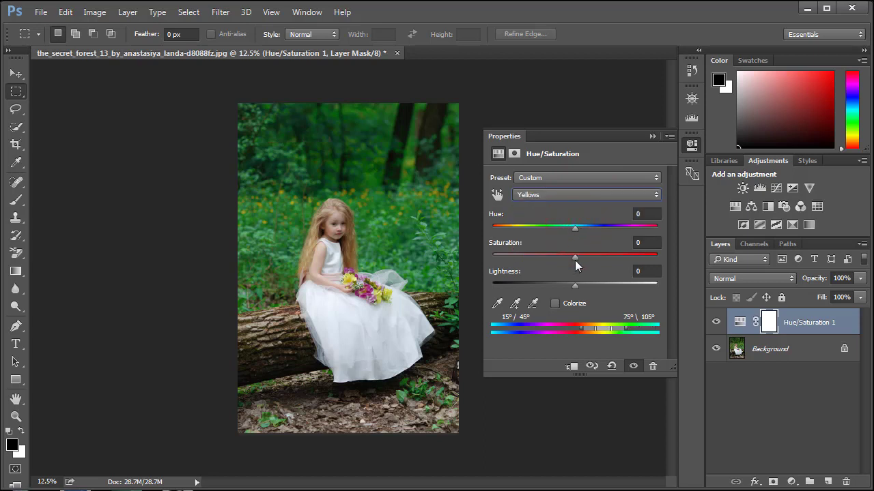
drag(575, 257, 580, 260)
click(651, 138)
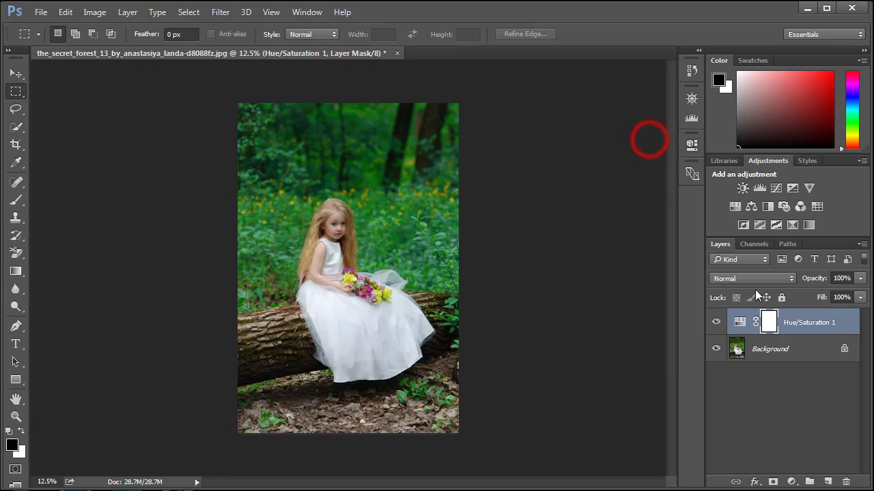
Merge the Hue/Saturation layer down into the Background and duplicate the merged layer
right_click(788, 320)
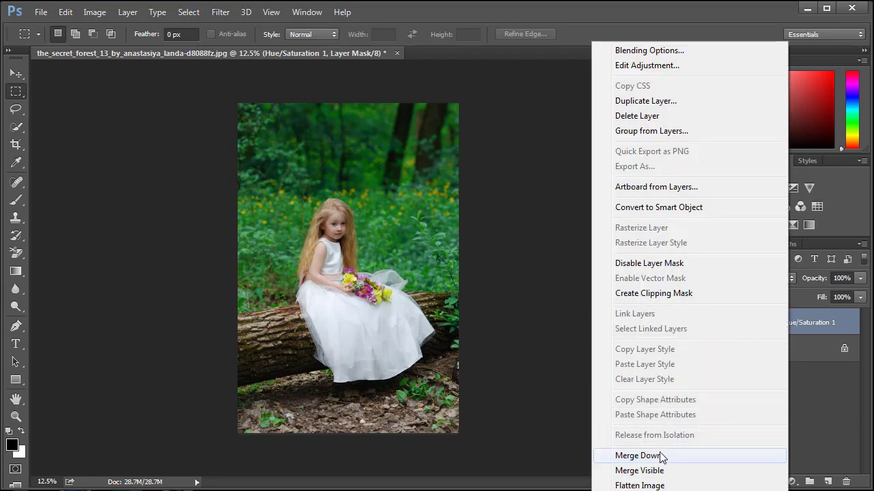
click(618, 456)
drag(795, 330, 827, 482)
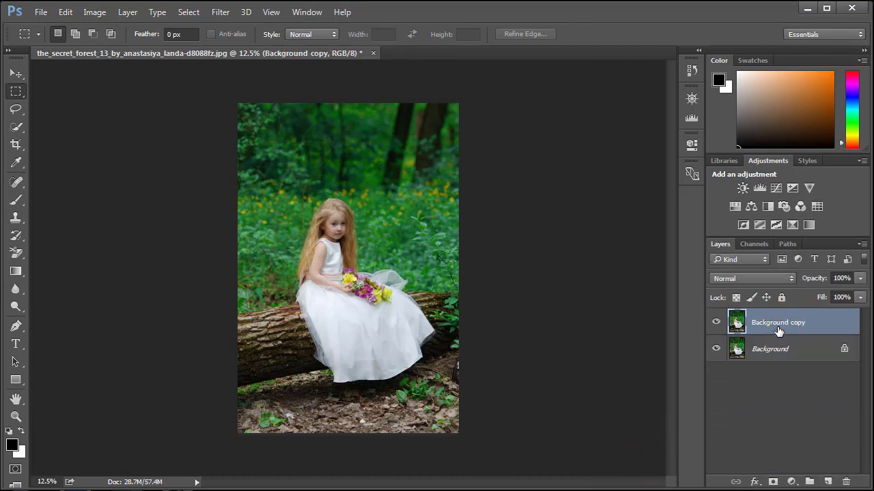
Select the whole girl, including hair, bouquet and dress, on the Background copy layer with the Quick Selection tool
click(16, 126)
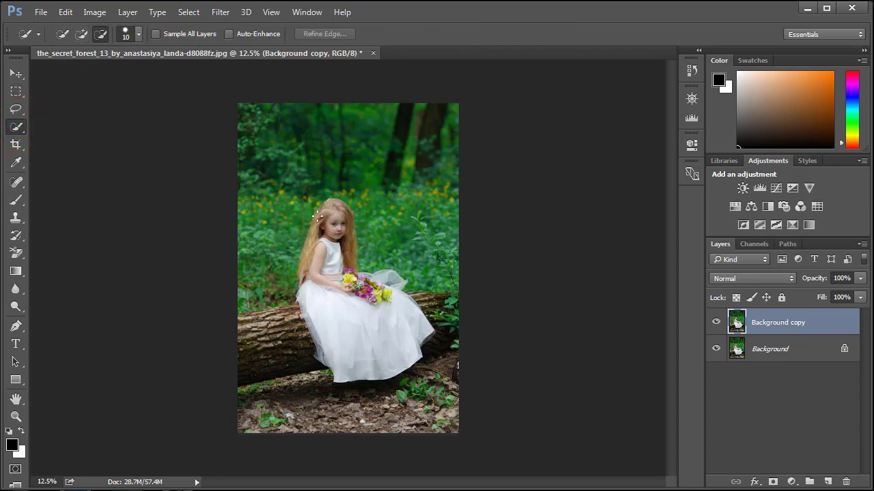
click(692, 100)
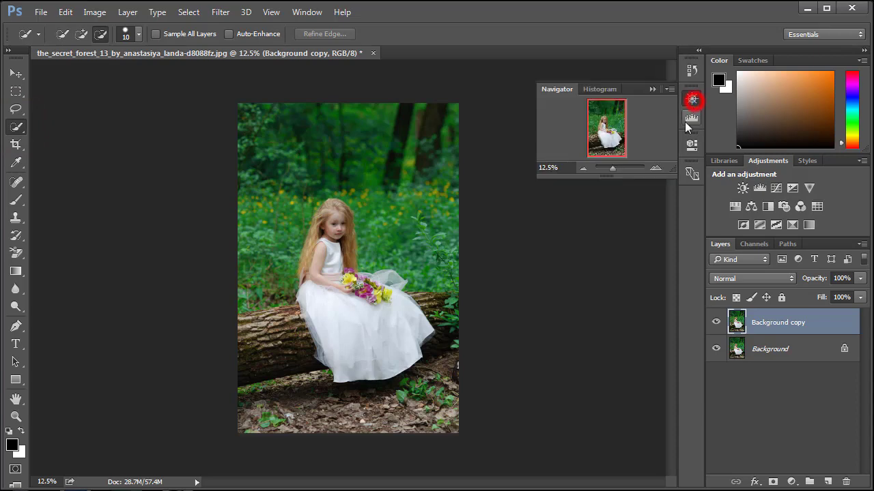
click(655, 167)
click(656, 167)
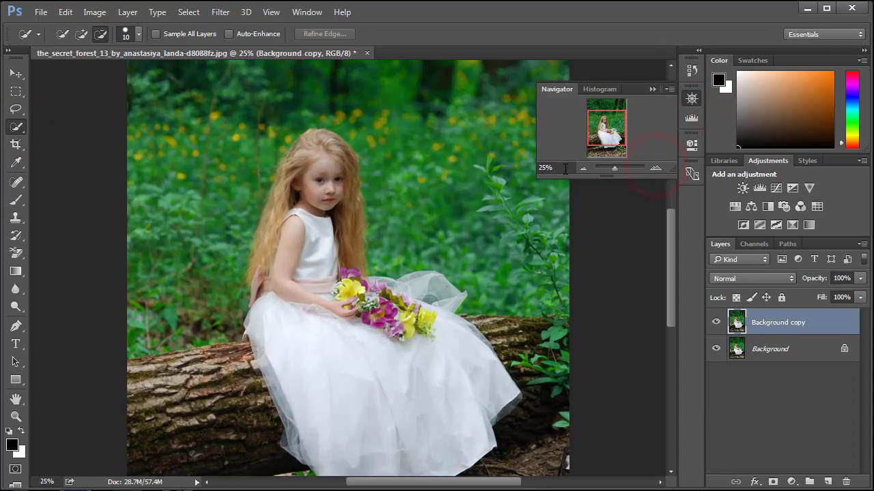
scroll(581, 164, down, 1)
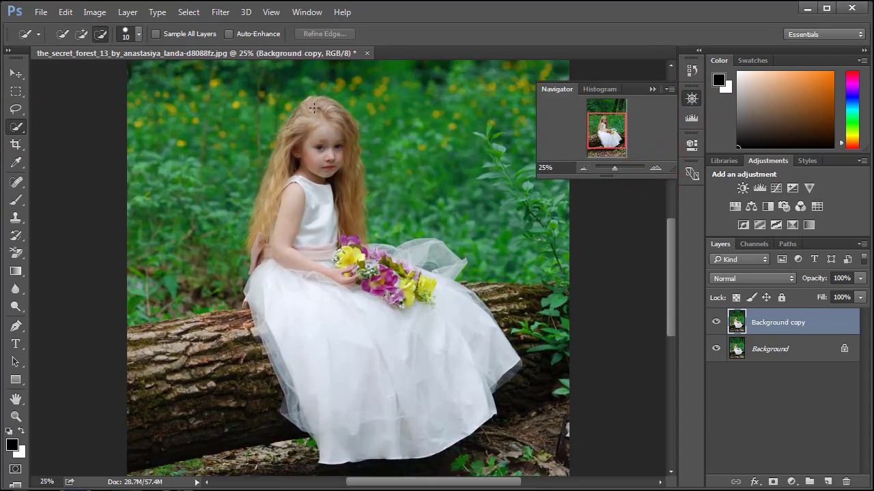
mouse_move(313, 108)
mouse_down()
mouse_move(321, 156)
mouse_move(301, 198)
mouse_move(310, 224)
mouse_up()
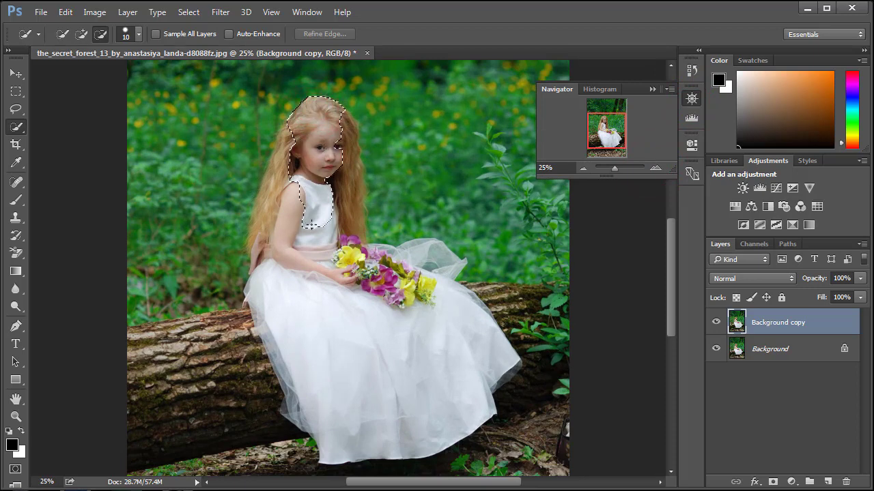
mouse_move(338, 129)
mouse_down()
mouse_move(352, 198)
mouse_move(307, 259)
mouse_up()
drag(291, 145, 274, 181)
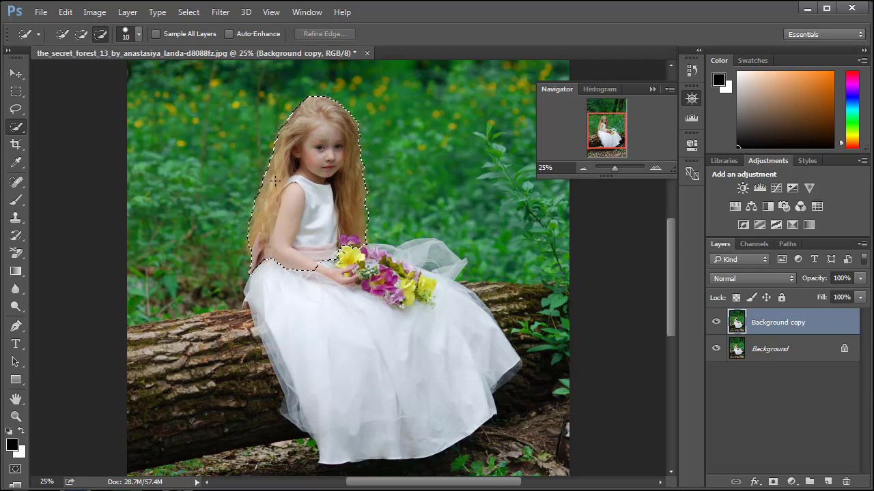
mouse_move(286, 280)
mouse_down()
mouse_move(288, 321)
mouse_move(301, 335)
mouse_up()
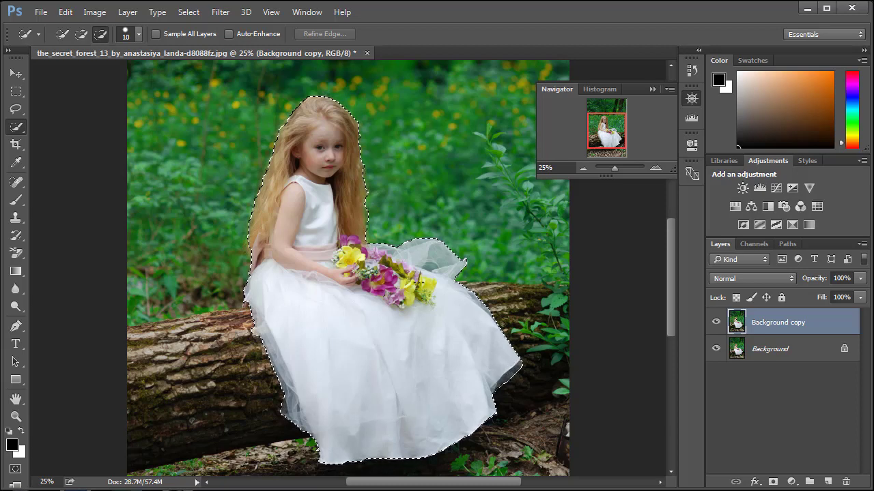
drag(304, 289, 303, 289)
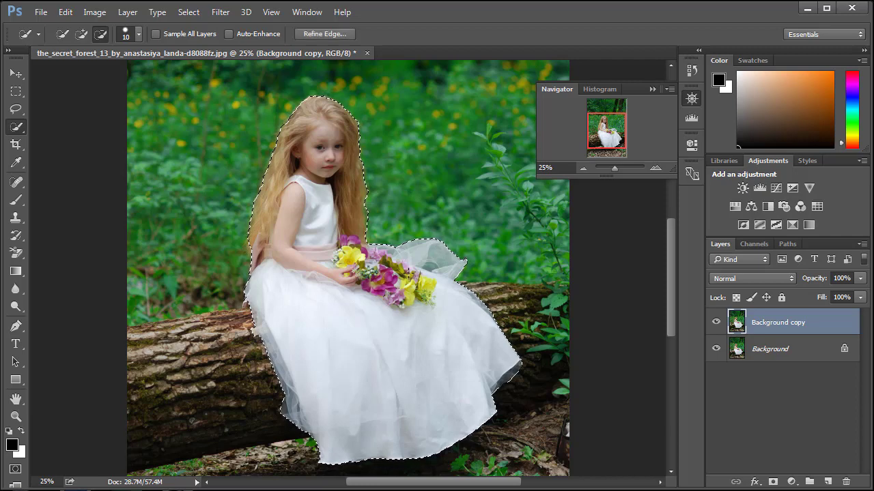
Refine the selection's edge with a 2.3 px radius, Smart Radius enabled and Shift Edge at +8%
click(315, 36)
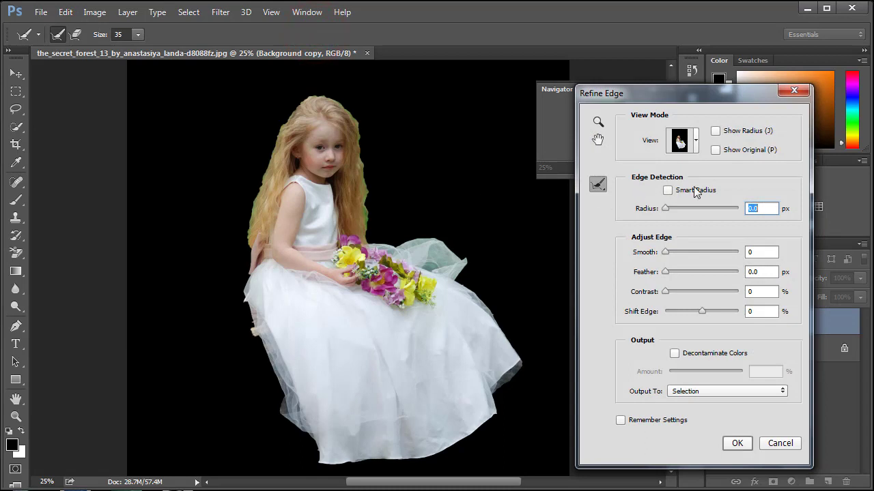
drag(666, 208, 674, 213)
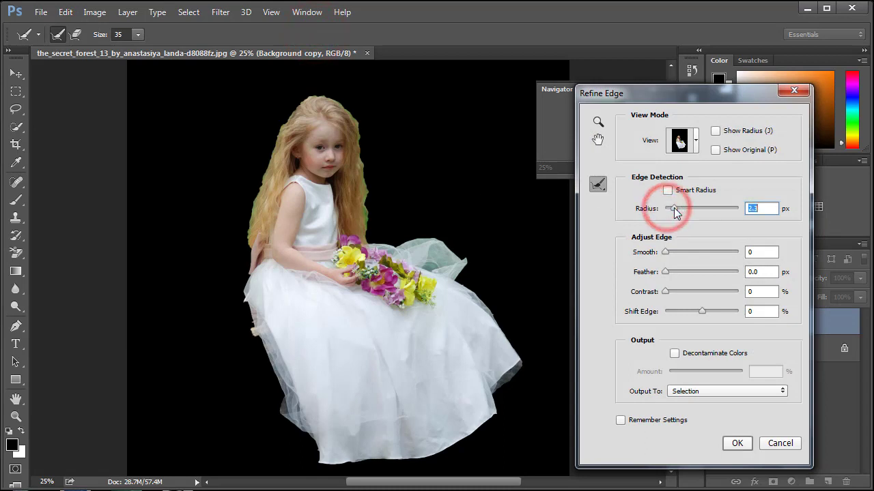
click(668, 190)
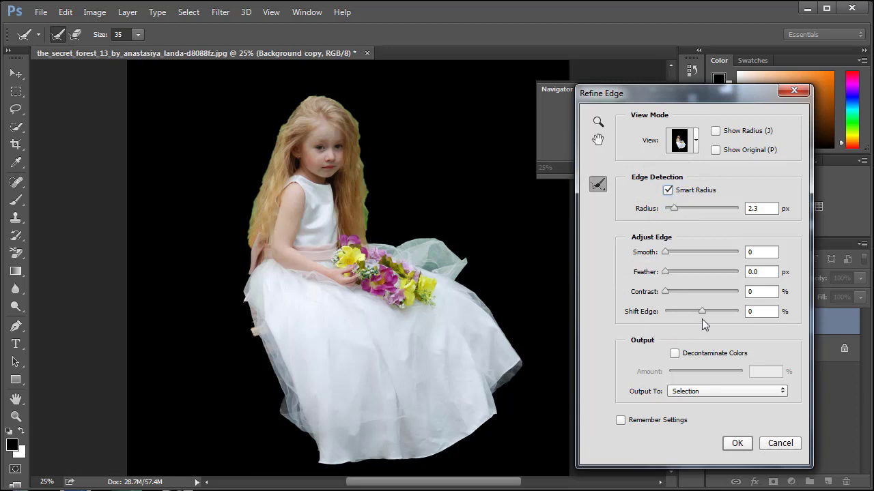
drag(702, 311, 706, 312)
Brush along the crown and outer edges of the girl's hair to refine the selection and remove green fringe
drag(333, 100, 355, 123)
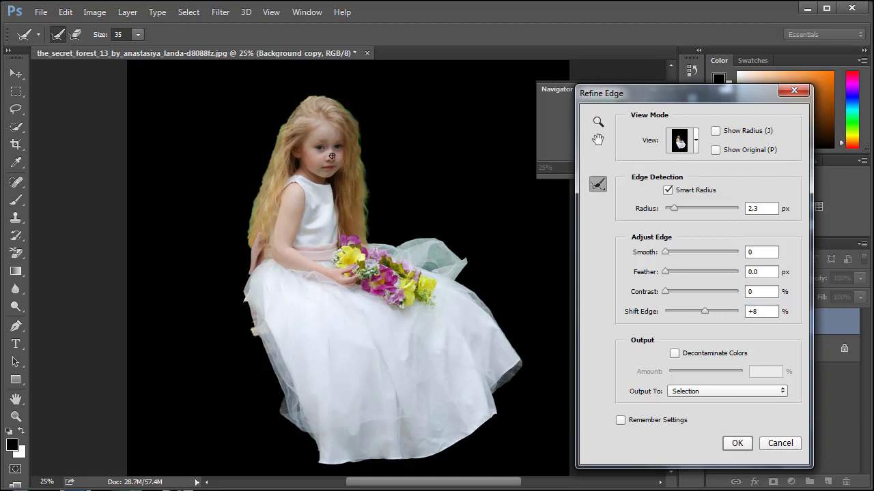
click(350, 114)
drag(284, 128, 300, 104)
click(279, 134)
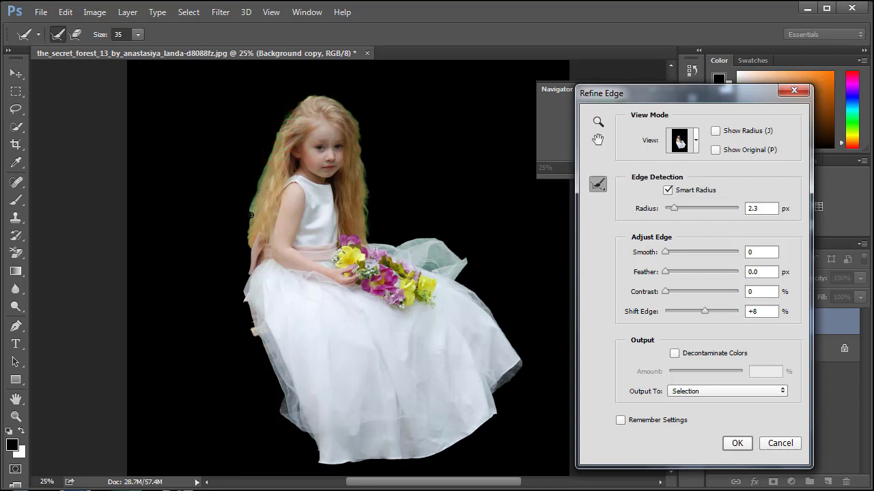
drag(251, 215, 250, 250)
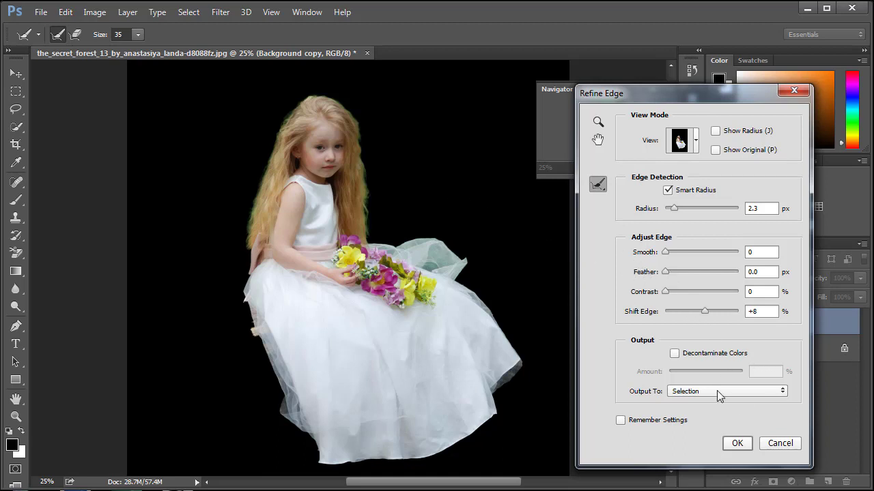
Enable Decontaminate Colors at 27% and brush over the remaining fringe along both sides of the hair
click(674, 354)
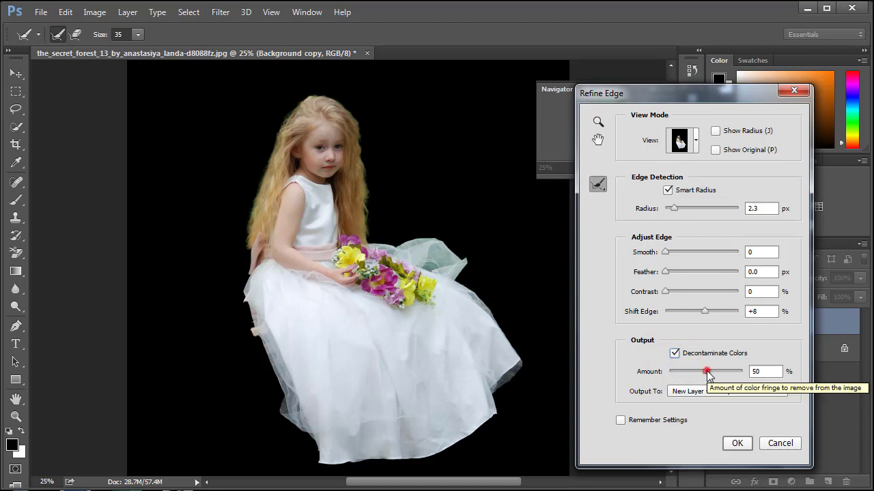
drag(707, 373, 689, 376)
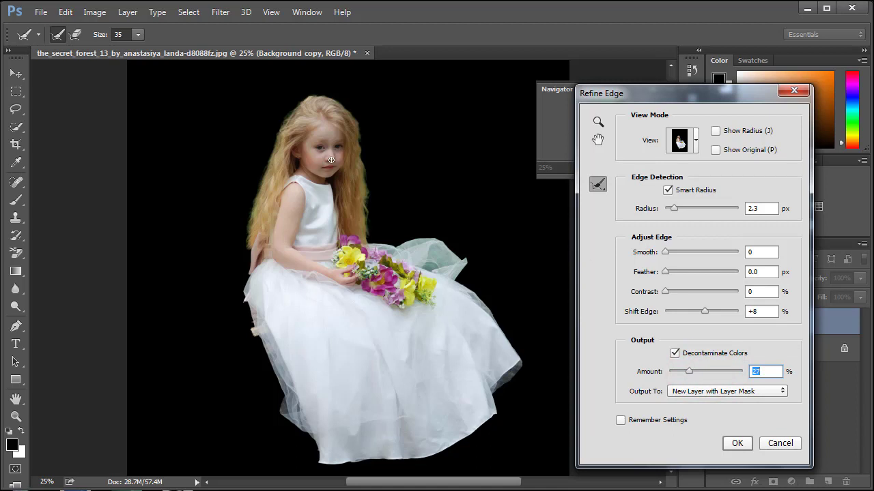
mouse_move(357, 156)
mouse_down()
mouse_move(364, 195)
mouse_move(363, 181)
mouse_move(368, 189)
mouse_up()
drag(260, 196, 259, 181)
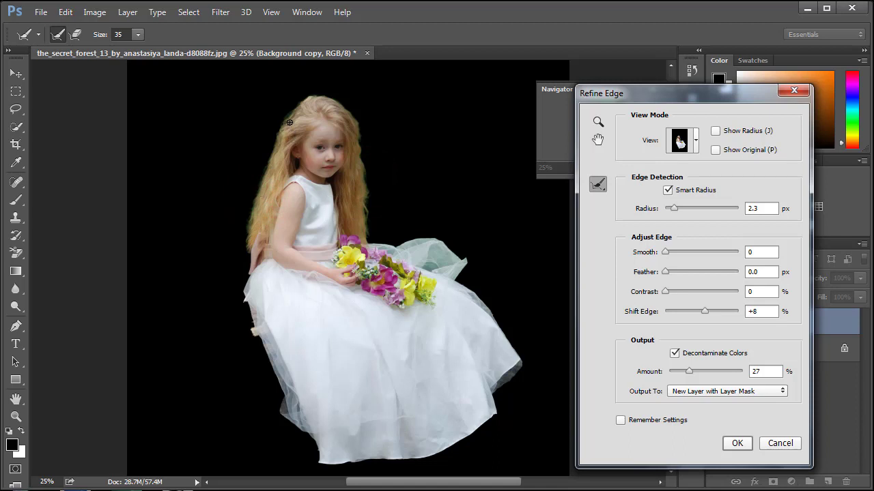
mouse_move(289, 122)
mouse_down()
mouse_move(278, 149)
mouse_move(295, 173)
mouse_up()
Output the refined cutout of the girl to a new layer without a mask
click(727, 392)
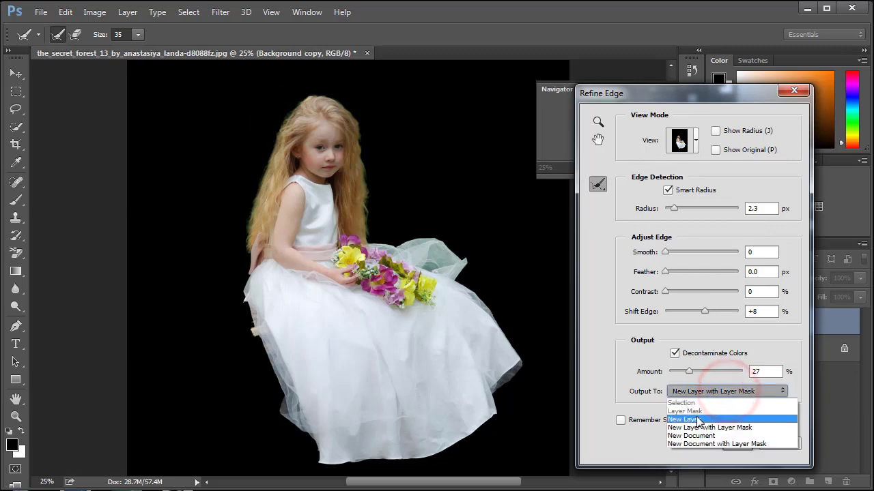
click(698, 420)
click(735, 442)
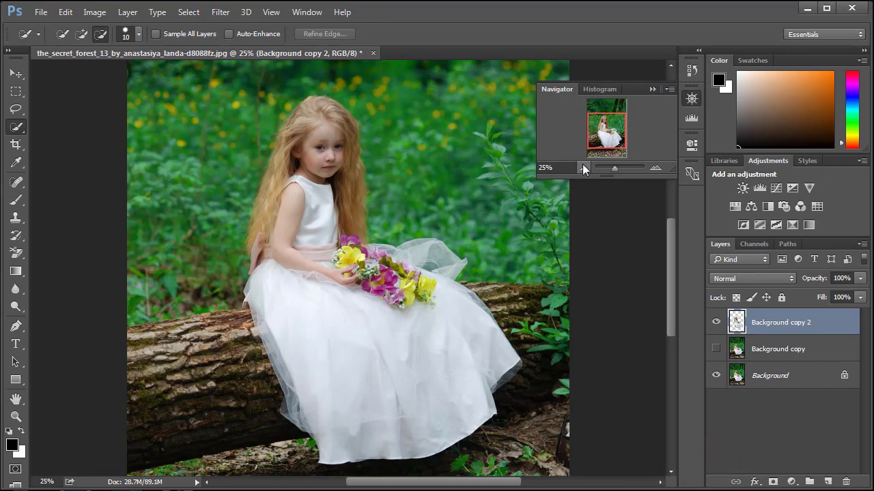
Show the Background copy layer, load the cutout's outline as a selection, then hide the cutout and activate Background copy
click(585, 168)
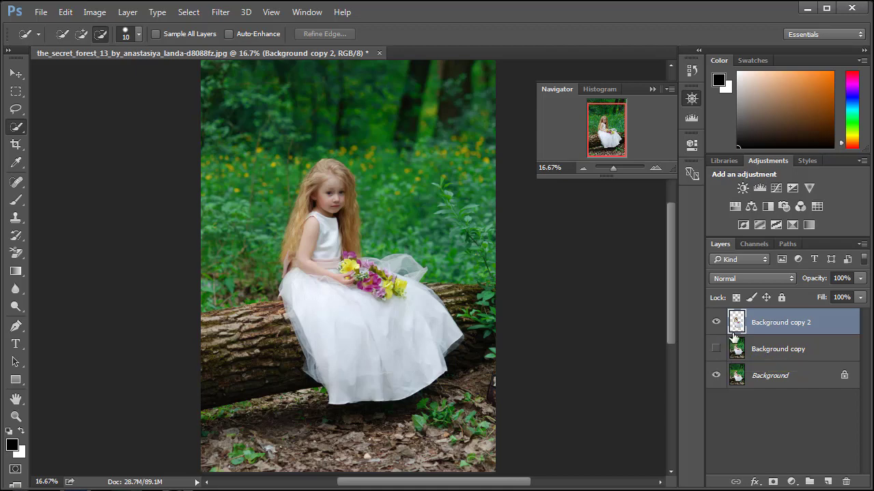
click(716, 349)
ctrl+click(737, 326)
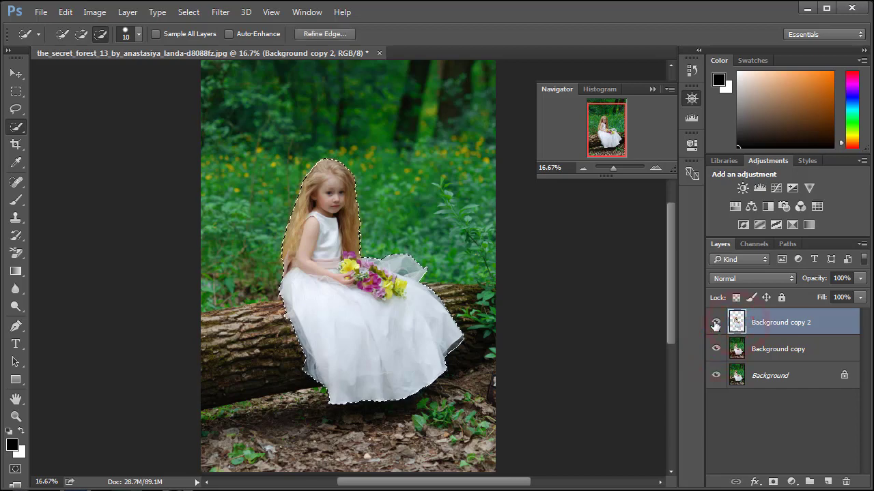
click(716, 323)
click(736, 349)
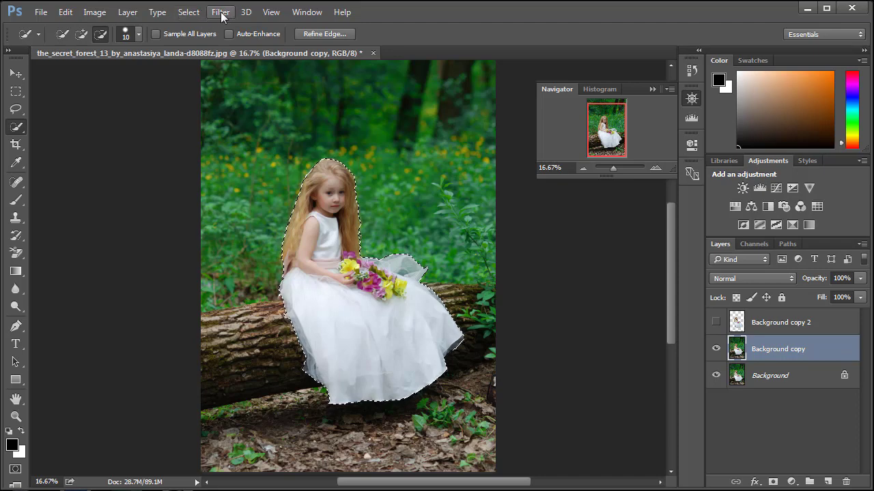
Expand the selection around the girl by 5 pixels
click(187, 12)
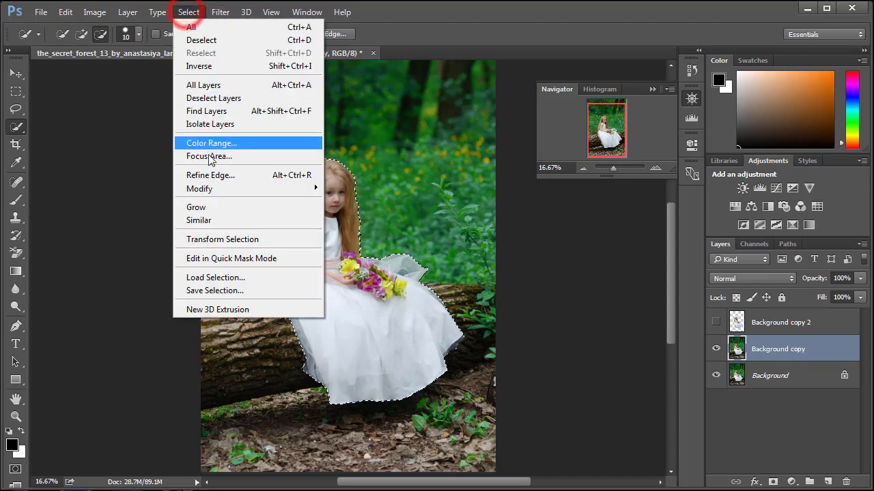
mouse_move(216, 189)
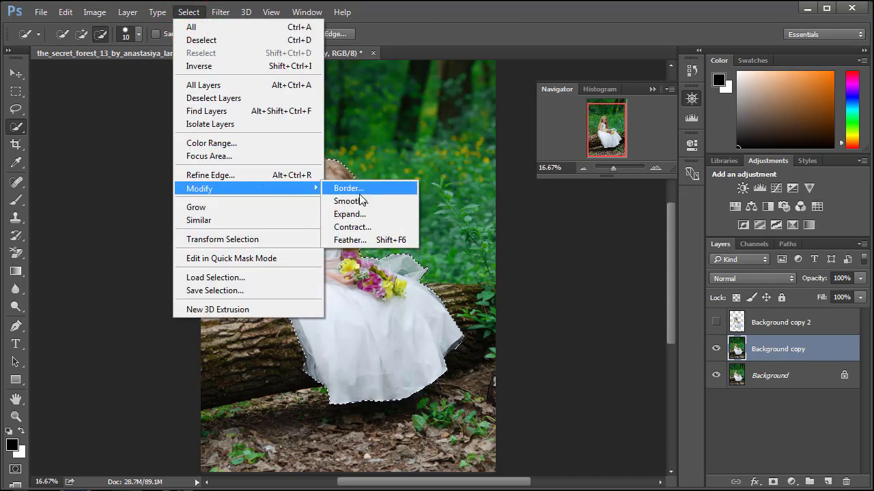
click(379, 215)
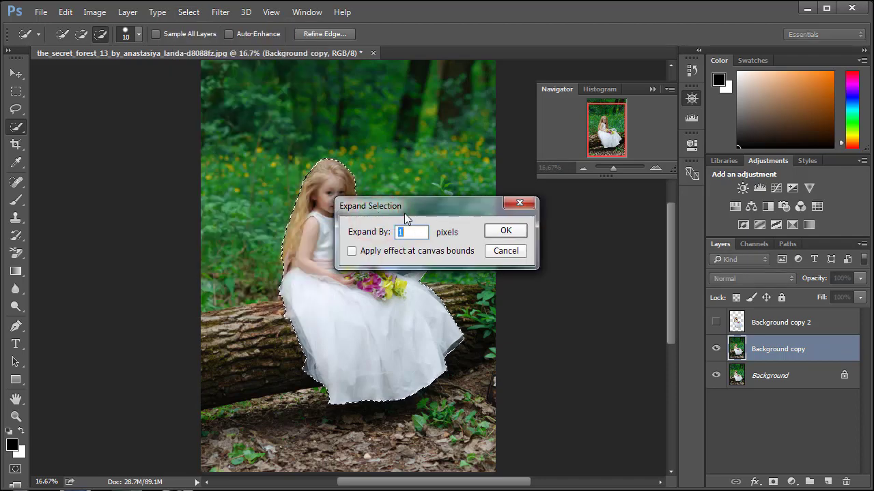
text(5)
click(497, 231)
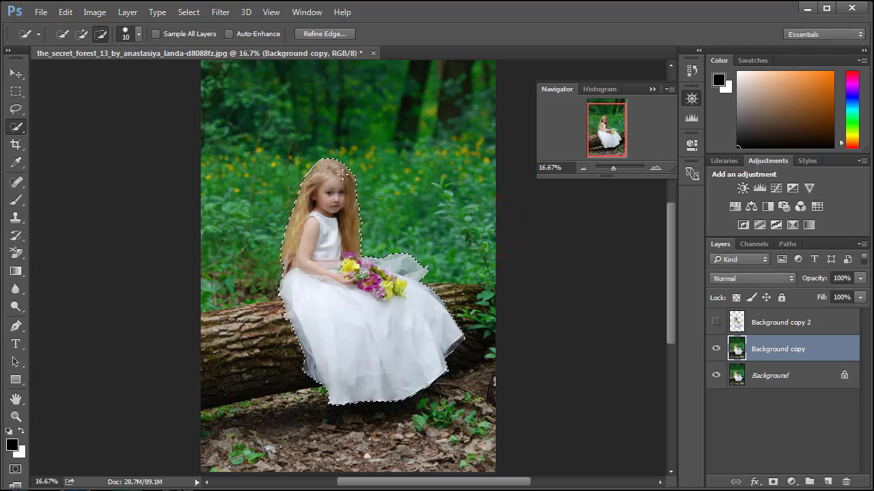
Fill the selected girl area on the Background copy layer using Content-Aware contents, and deselect
click(65, 12)
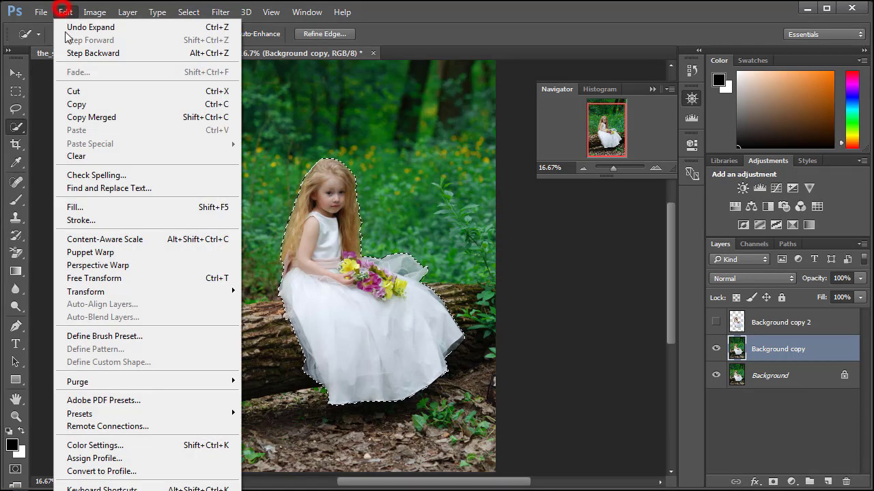
click(95, 206)
click(427, 197)
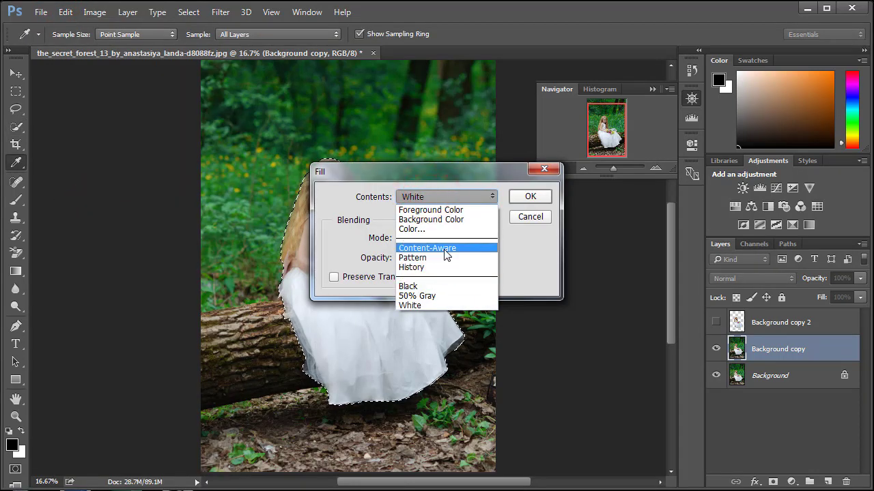
click(445, 249)
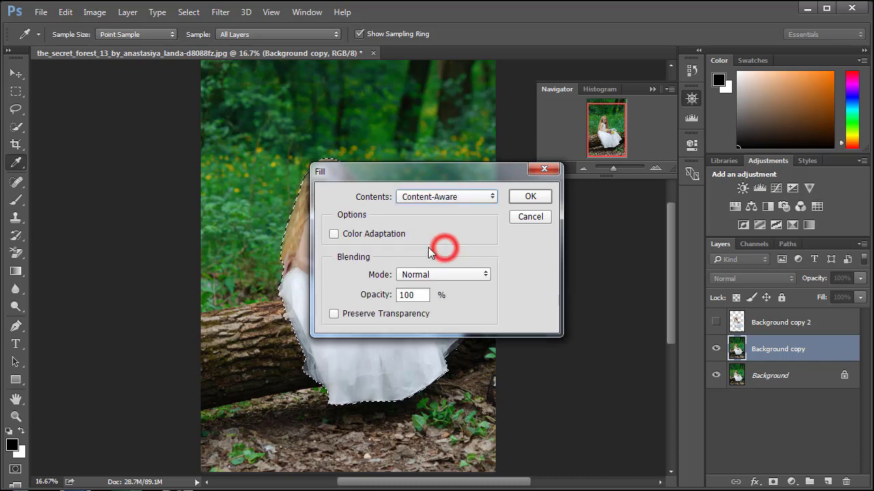
click(531, 197)
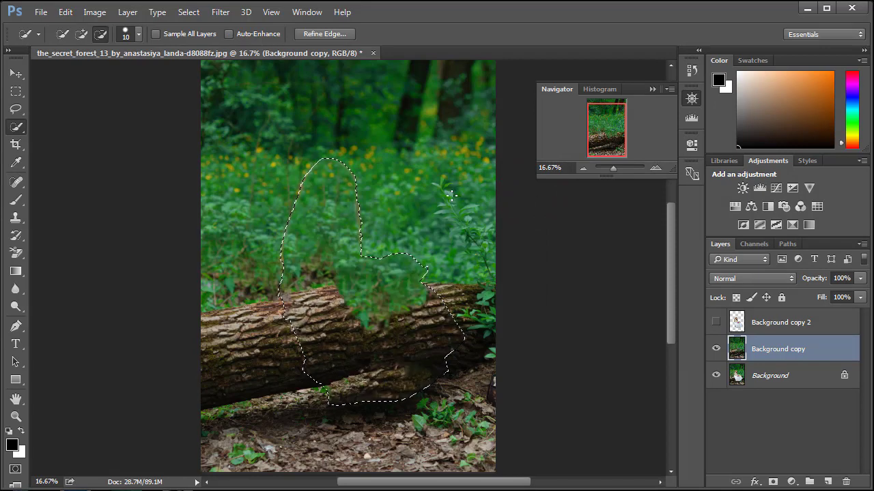
key(ctrl+d)
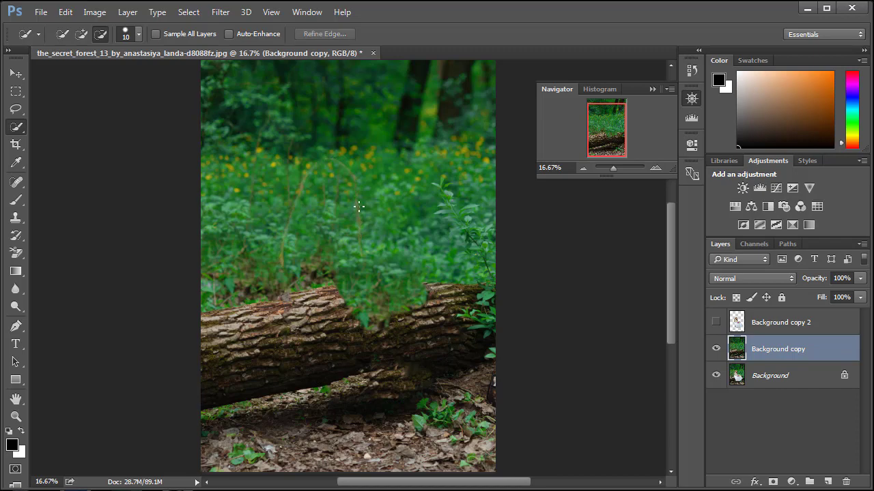
Show the girl cutout and position a Tilt-Shift blur on Background copy, with a narrowed focus band across the log and lower dress
click(717, 324)
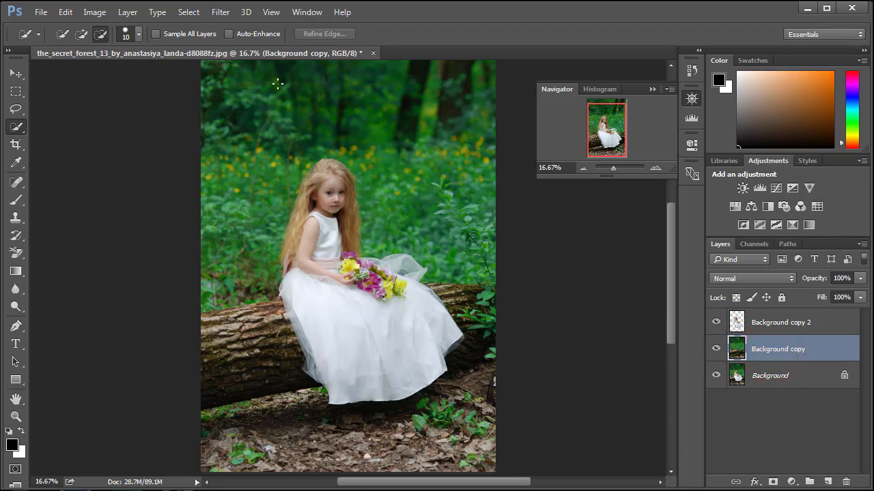
click(220, 12)
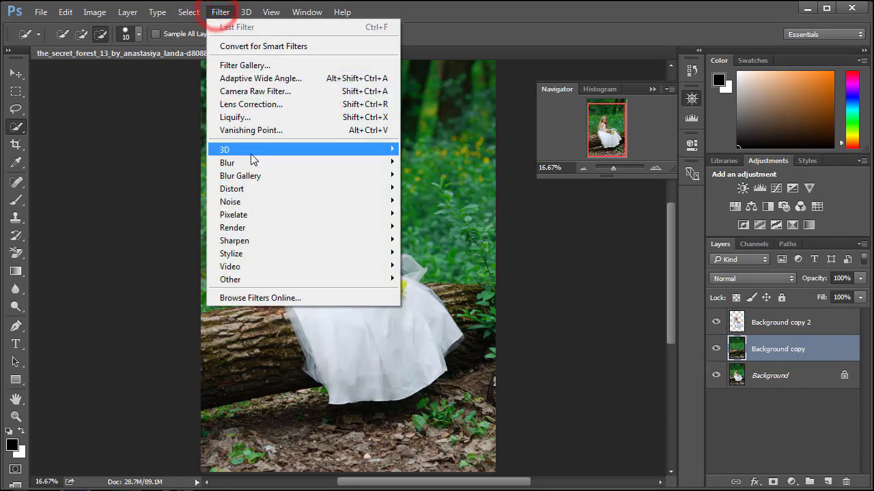
mouse_move(275, 175)
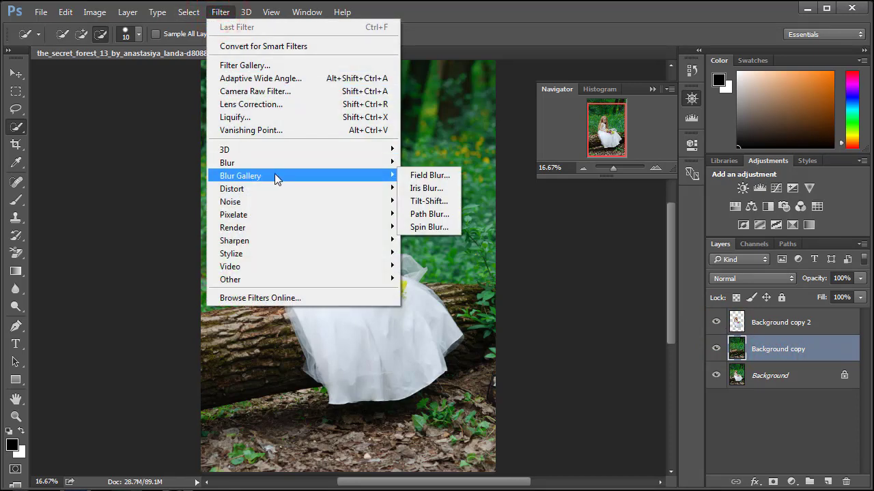
click(426, 201)
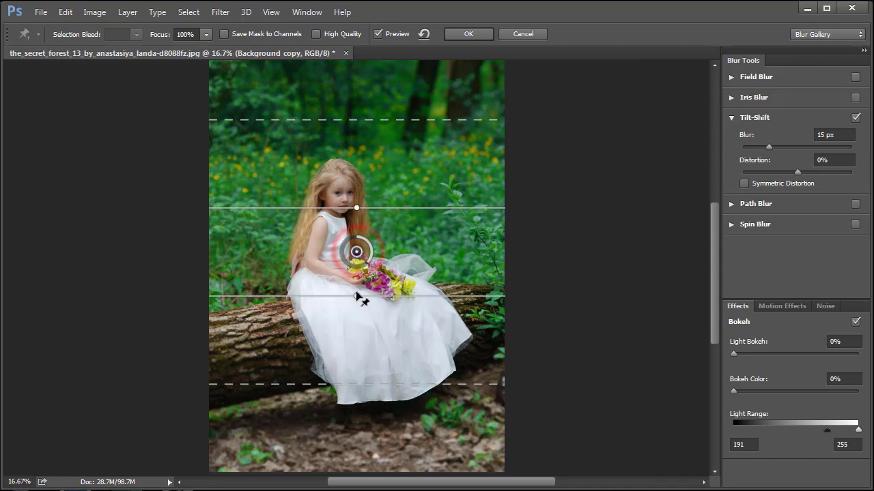
drag(357, 253, 349, 327)
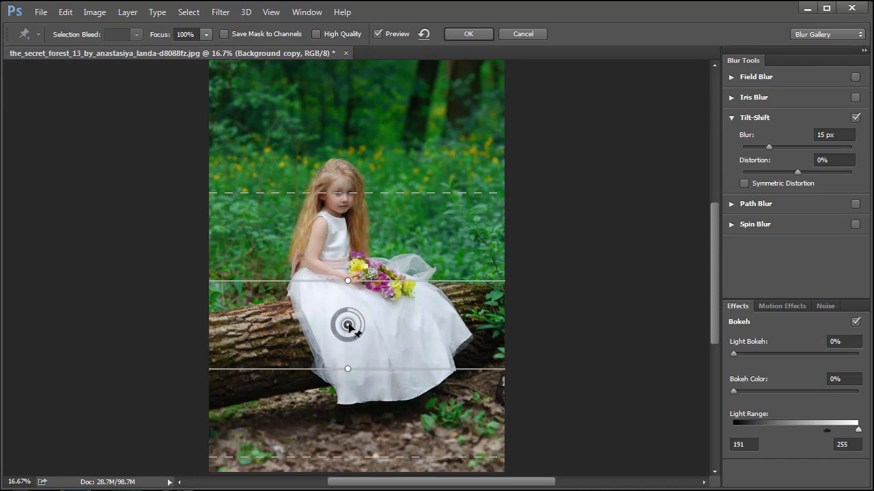
drag(323, 459, 327, 419)
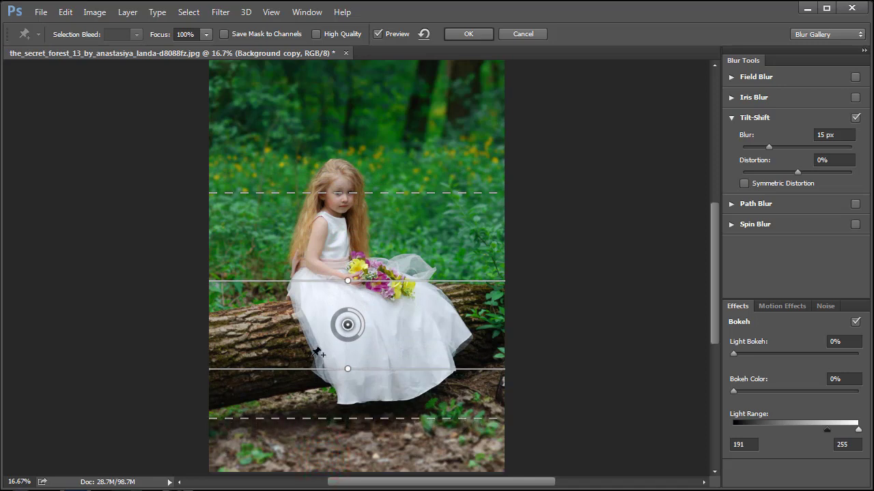
drag(307, 368, 307, 352)
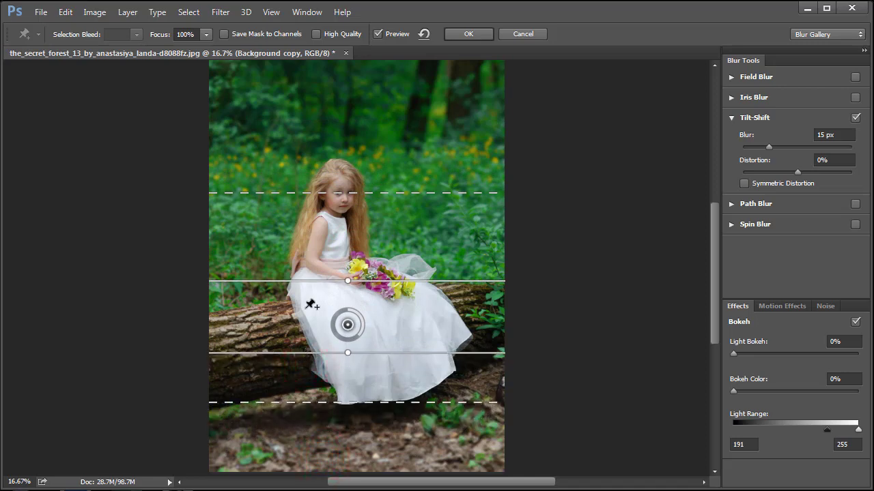
drag(302, 281, 301, 301)
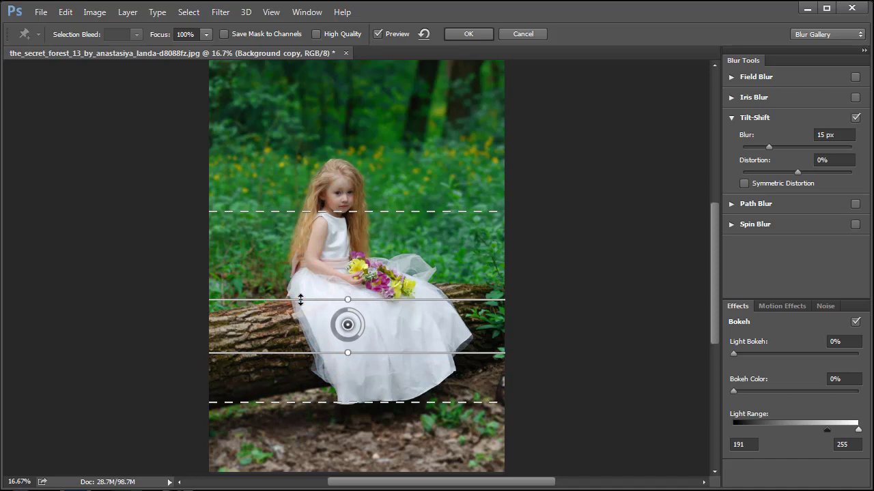
drag(348, 328, 347, 365)
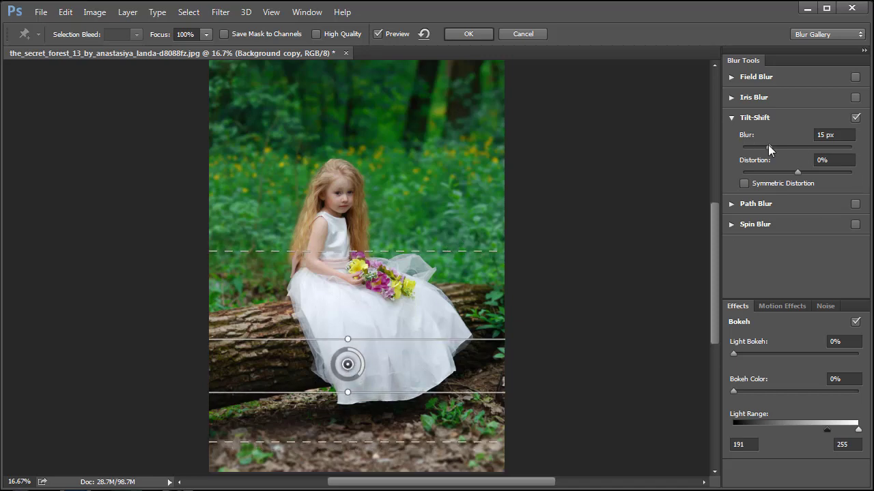
Set the Tilt-Shift blur to 61 px, extend its lower focus and transition lines down over the ground, and apply it
drag(768, 145, 796, 147)
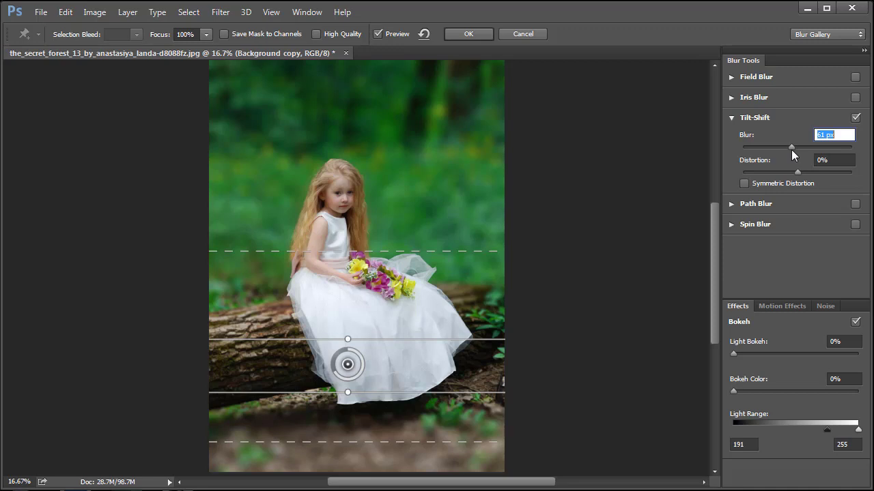
drag(348, 444, 345, 455)
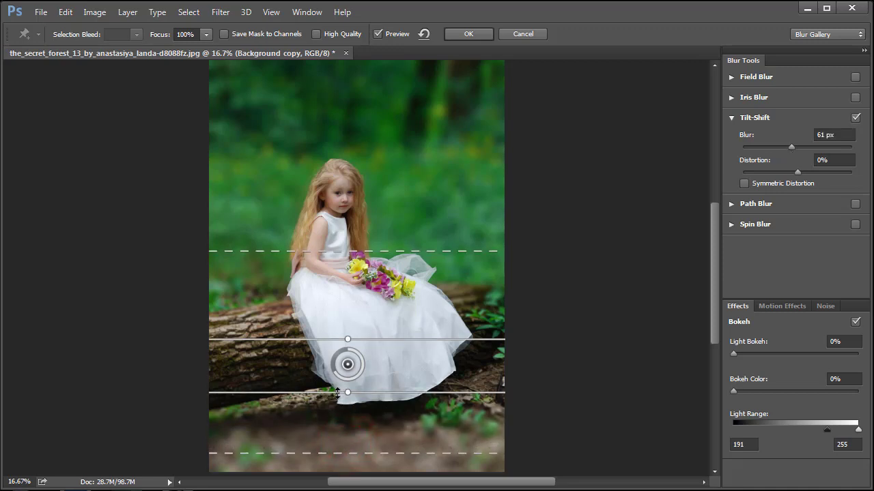
drag(334, 392, 336, 409)
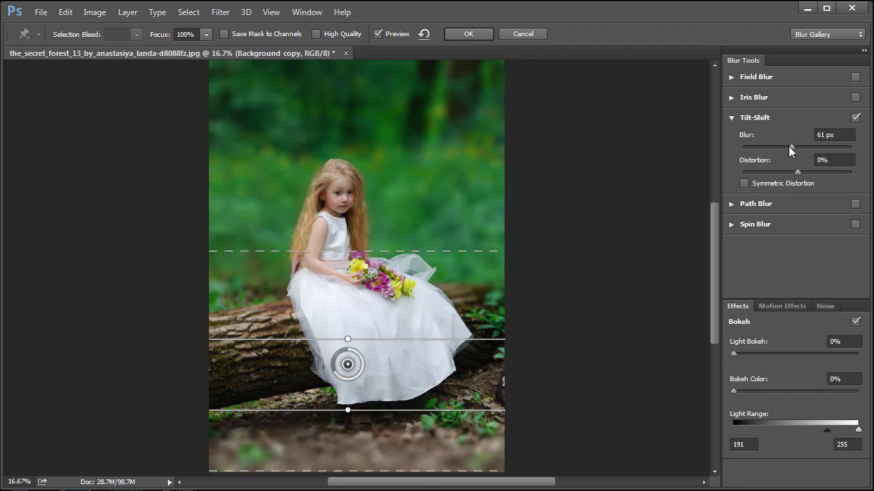
click(470, 35)
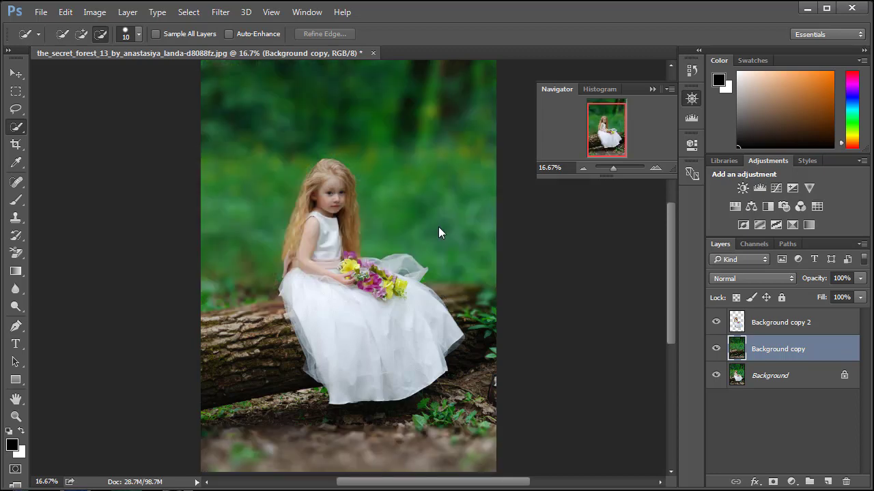
Add a new layer between Background copy and the girl cutout and fill it with black at 100% opacity
click(652, 90)
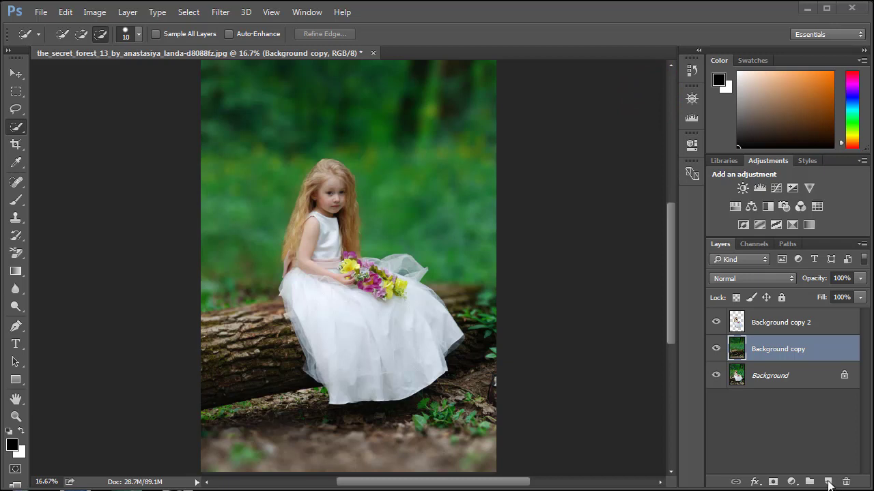
click(826, 482)
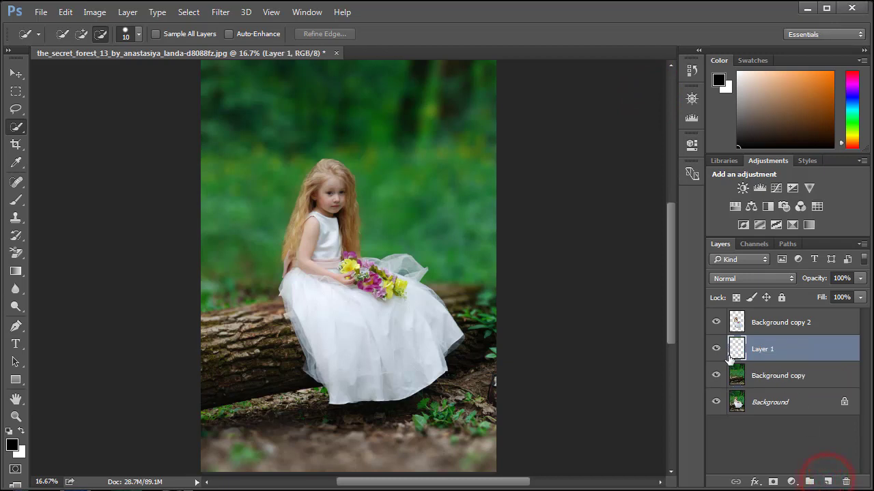
click(63, 13)
click(88, 204)
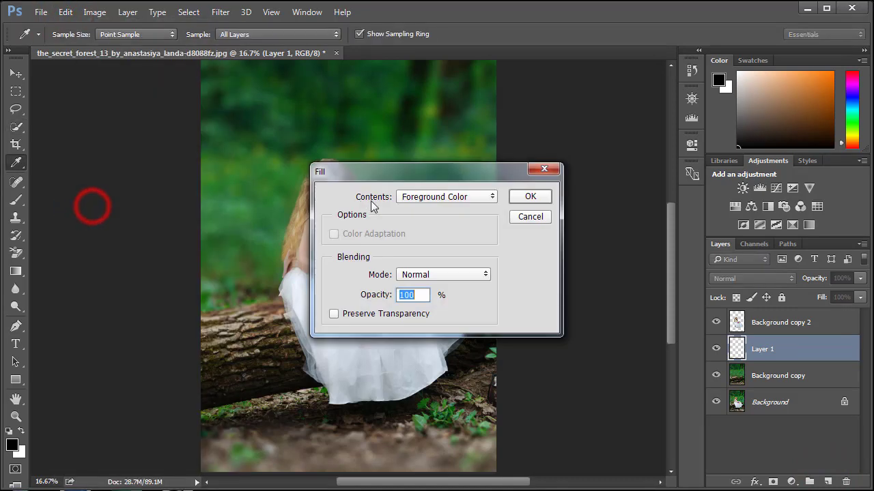
click(424, 198)
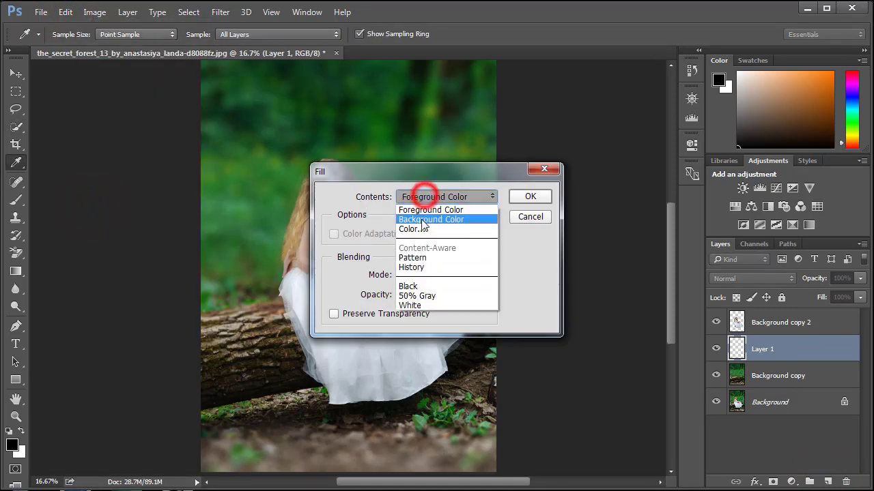
click(429, 286)
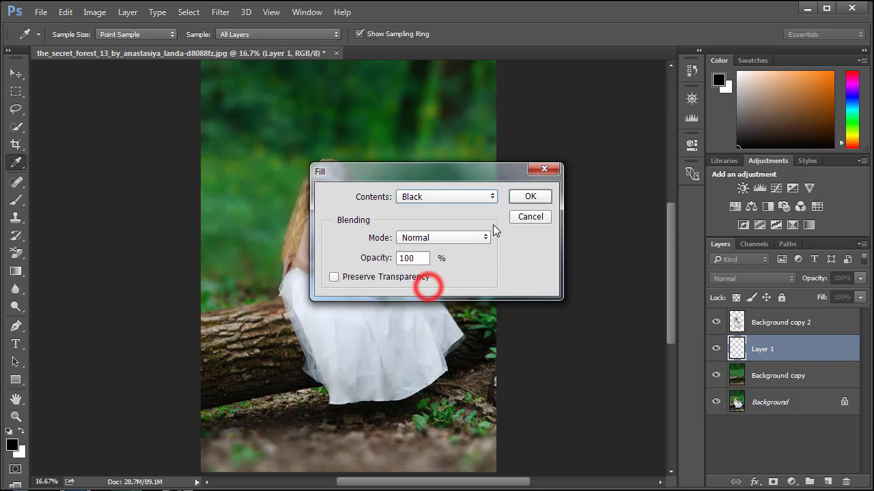
click(530, 197)
key(w)
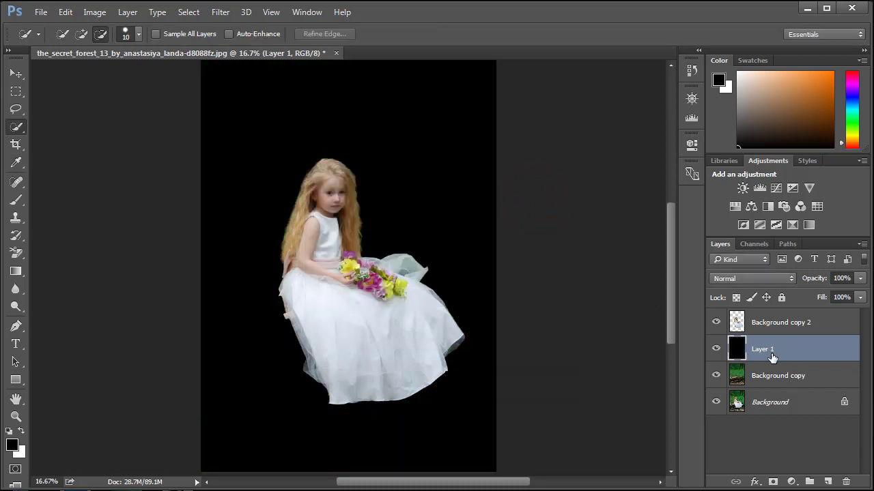
Add a layer mask to the black layer and choose the Foreground to Background preset for the Gradient tool
click(775, 482)
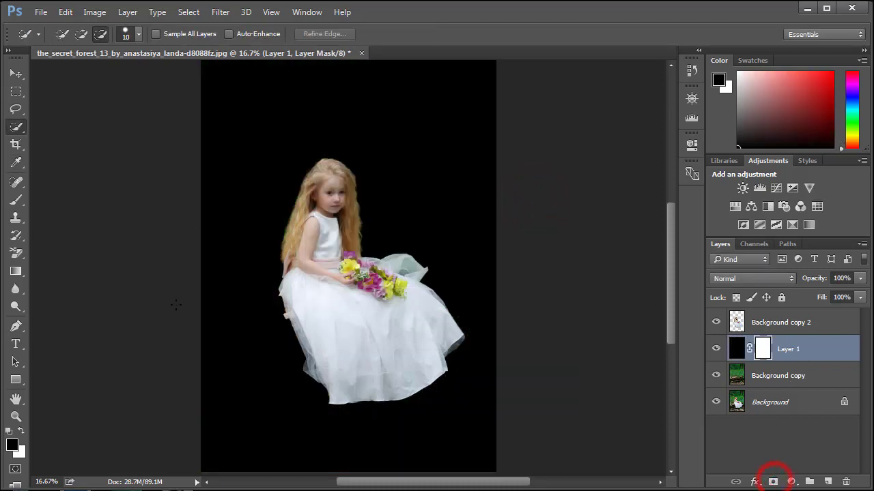
click(16, 272)
click(68, 33)
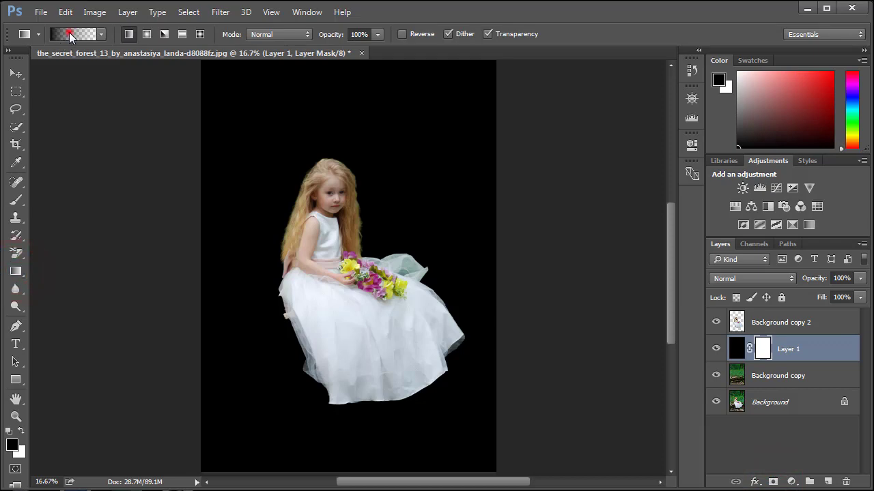
click(561, 172)
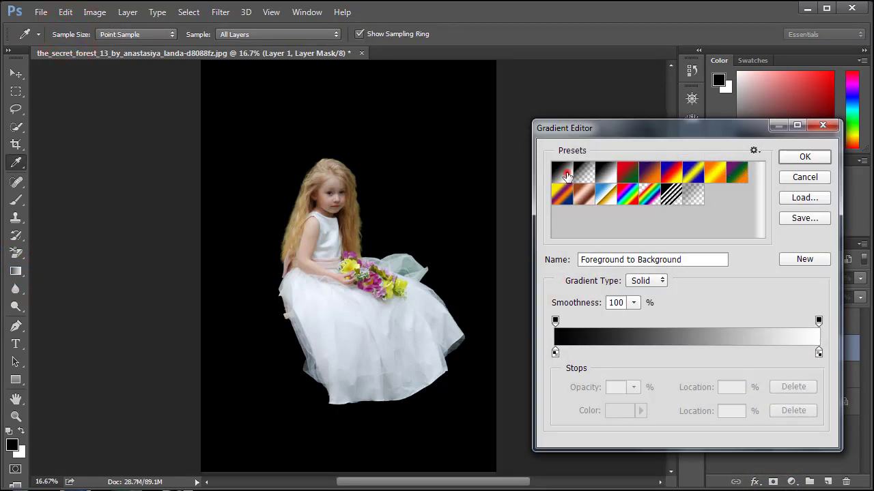
click(805, 157)
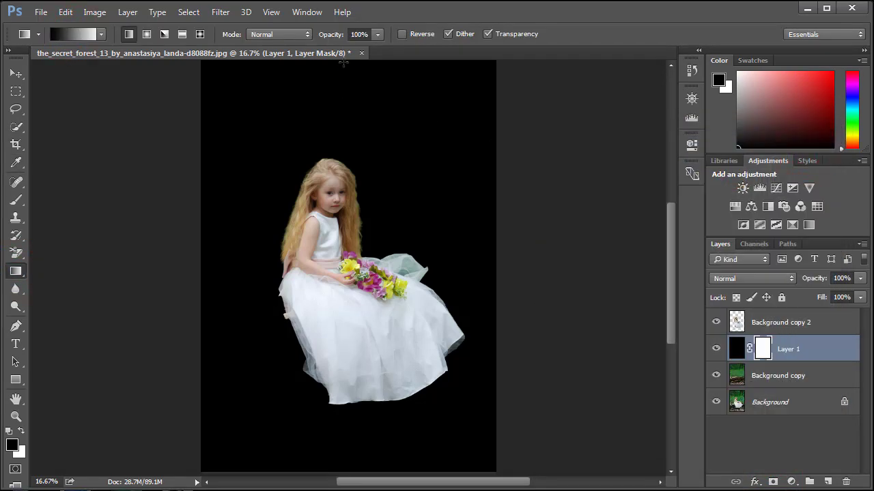
Draw vertical linear gradients down the black layer's mask, redrawing them to clear the upper forest and darken the log and ground
drag(344, 62, 335, 461)
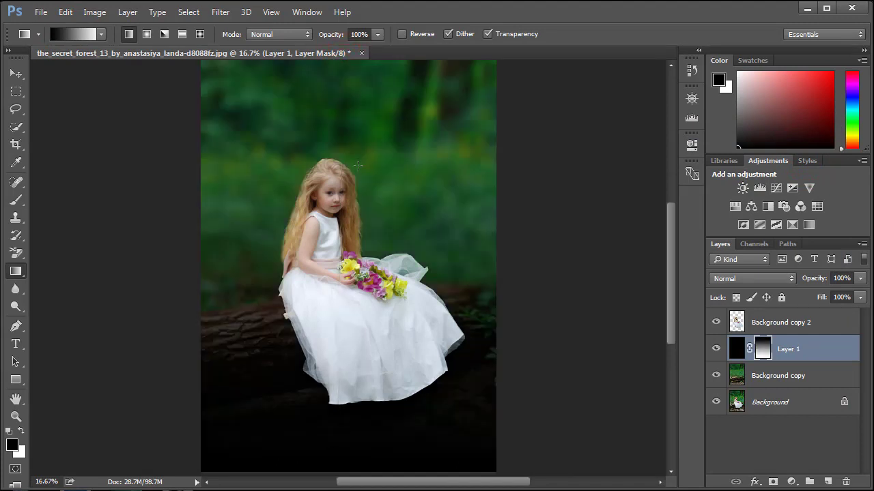
drag(357, 143, 349, 466)
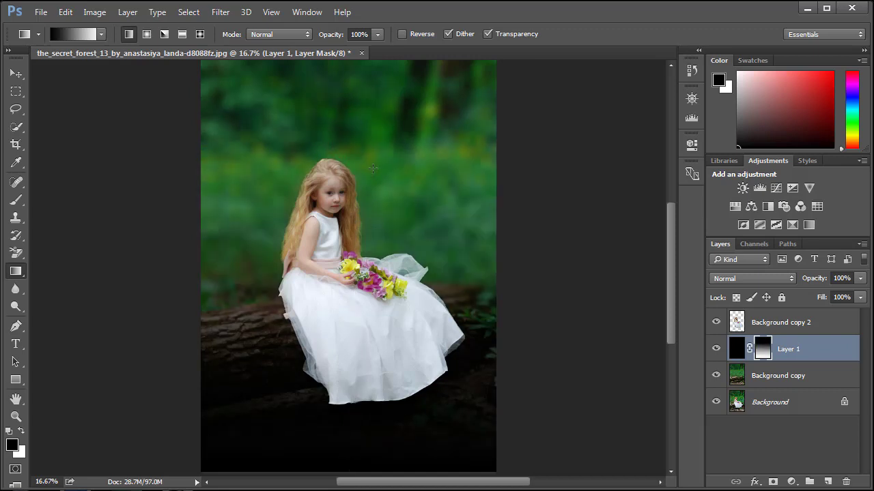
drag(372, 125, 367, 393)
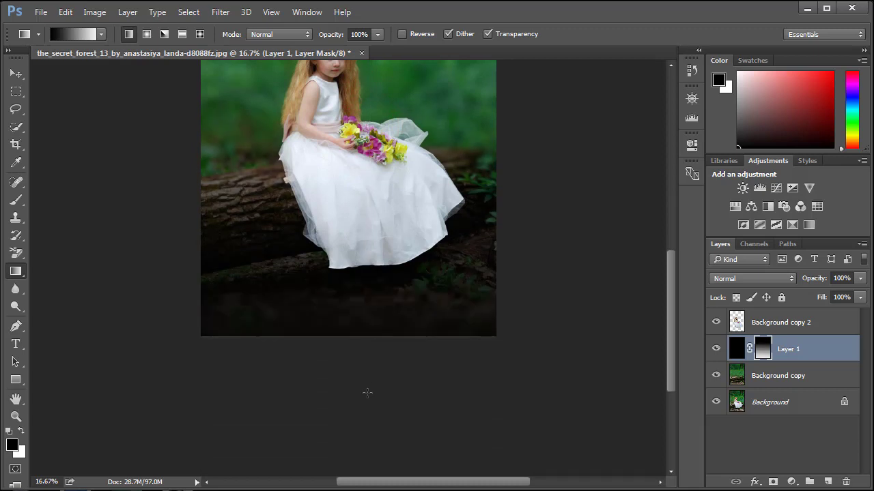
Redraw the vertical gradient on the black layer's mask, ending below the photo's lower edge to soften the darkening
scroll(344, 308, up, 2)
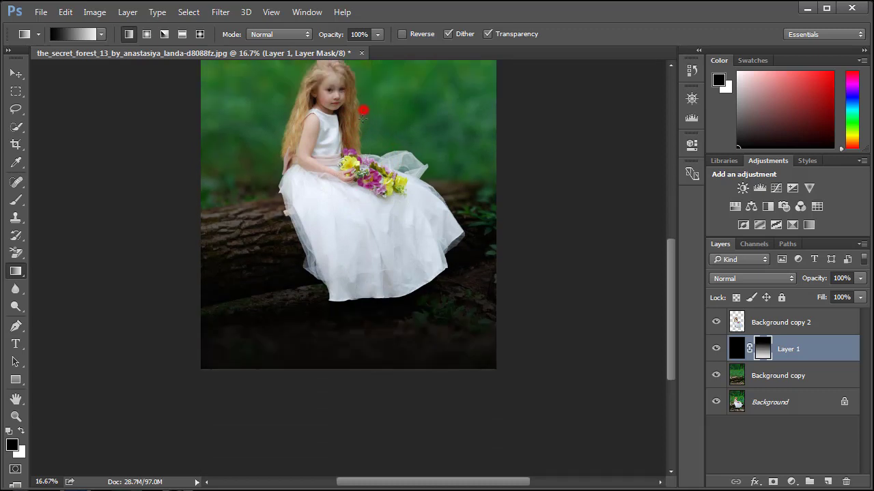
drag(363, 111, 364, 402)
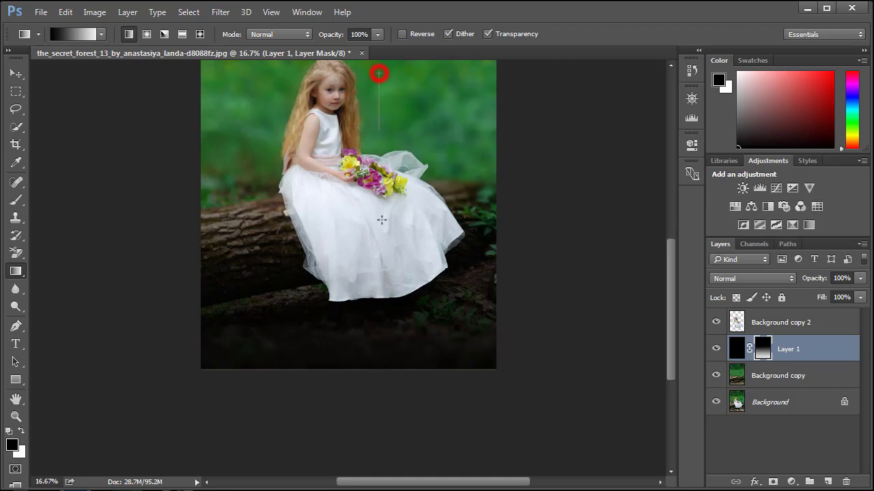
drag(382, 220, 374, 448)
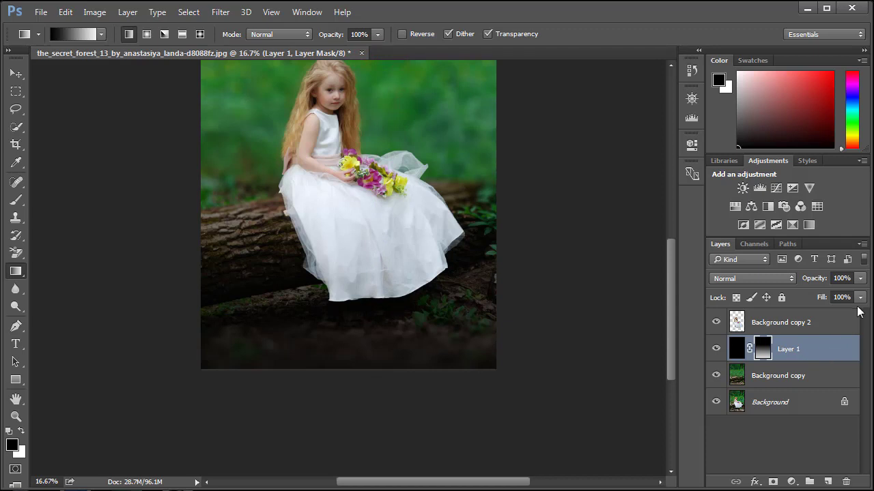
Reduce the black layer's fill to 50% and toggle its visibility to compare the ground with and without it
scroll(481, 303, up, 2)
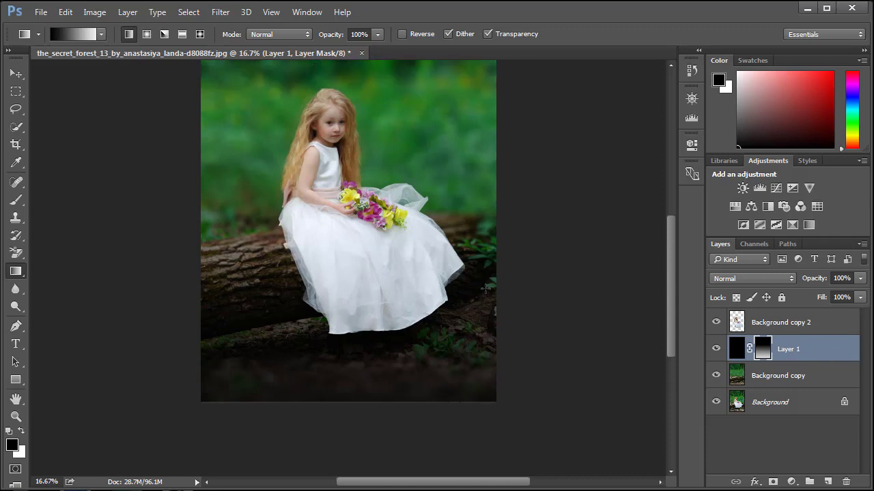
click(693, 99)
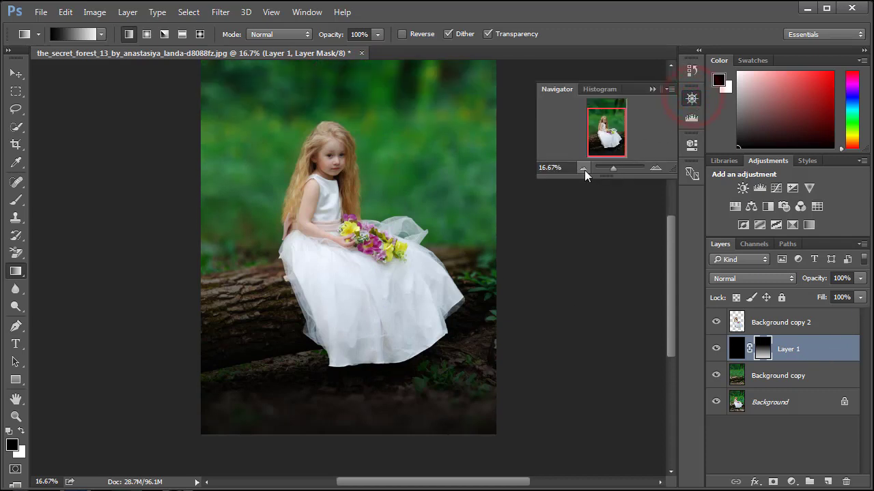
click(583, 167)
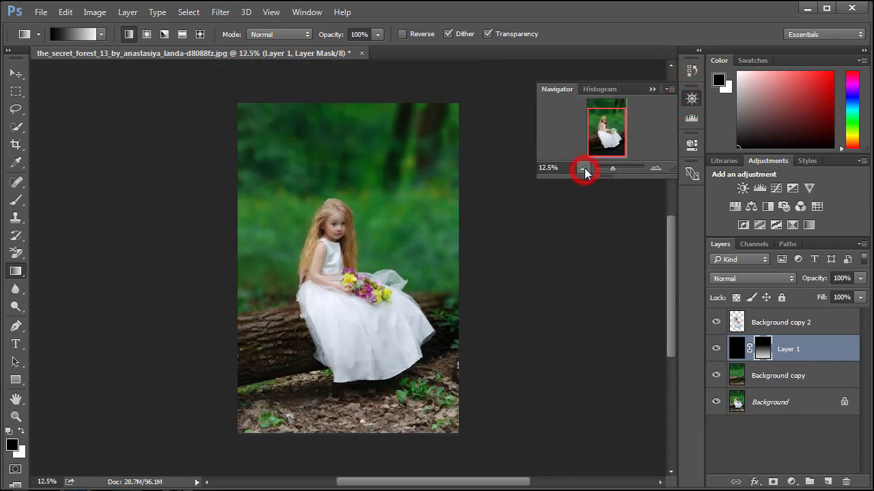
click(861, 302)
drag(860, 312, 826, 312)
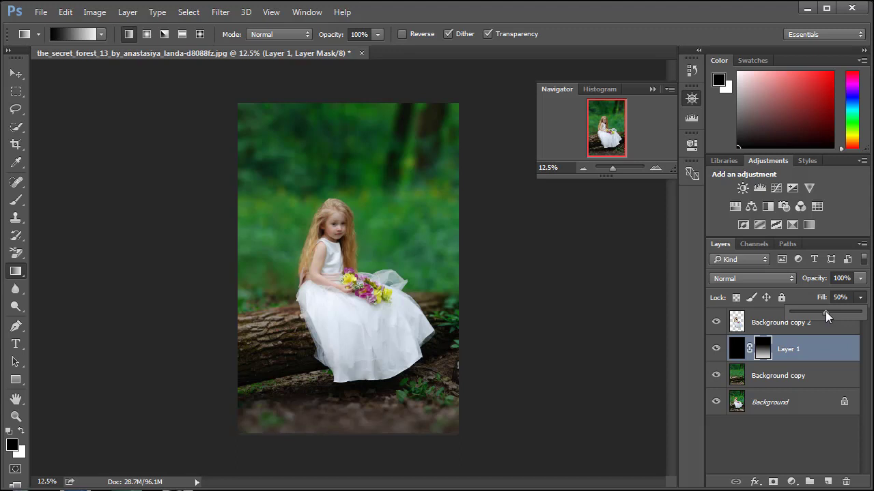
click(860, 297)
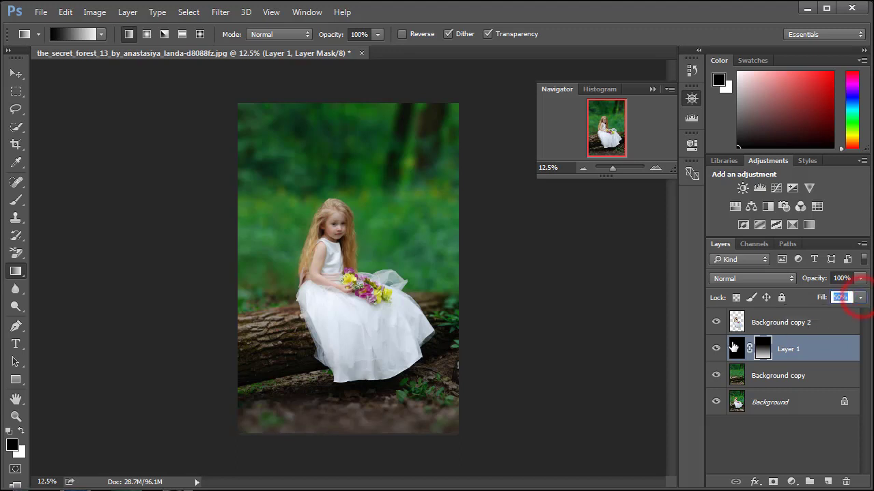
click(716, 351)
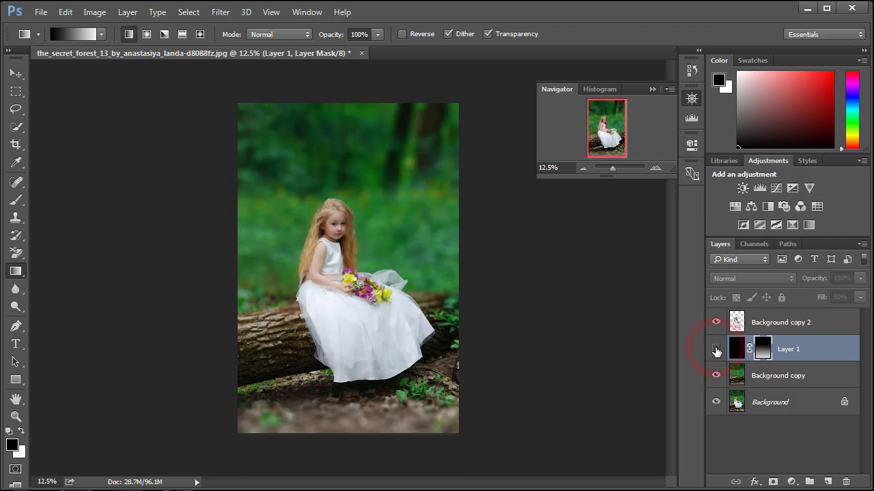
click(716, 351)
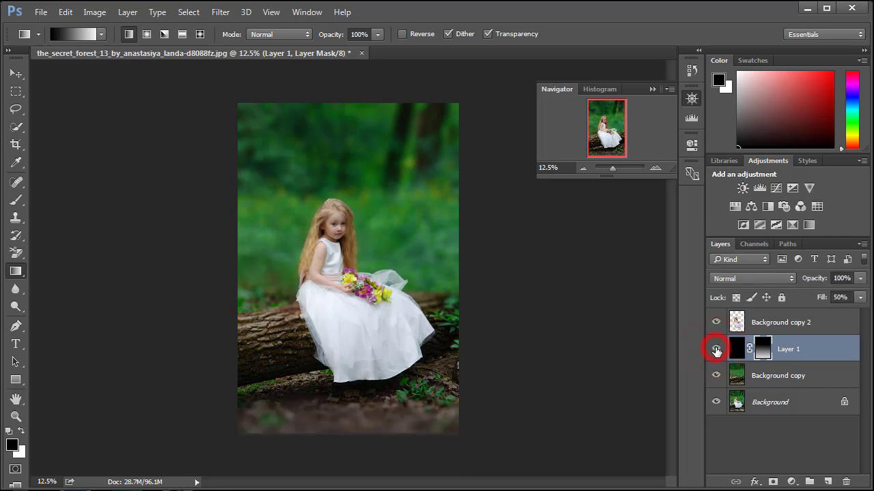
click(654, 90)
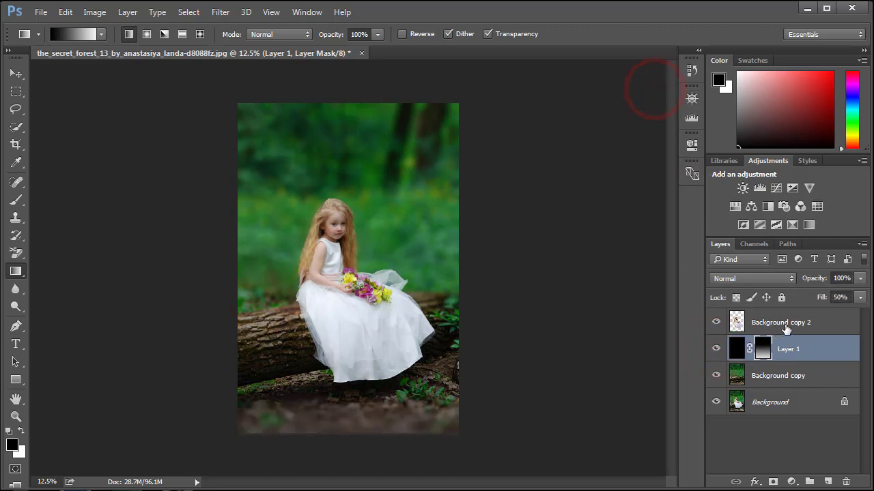
Add a new layer above Background copy 2 and fill it with white
click(788, 323)
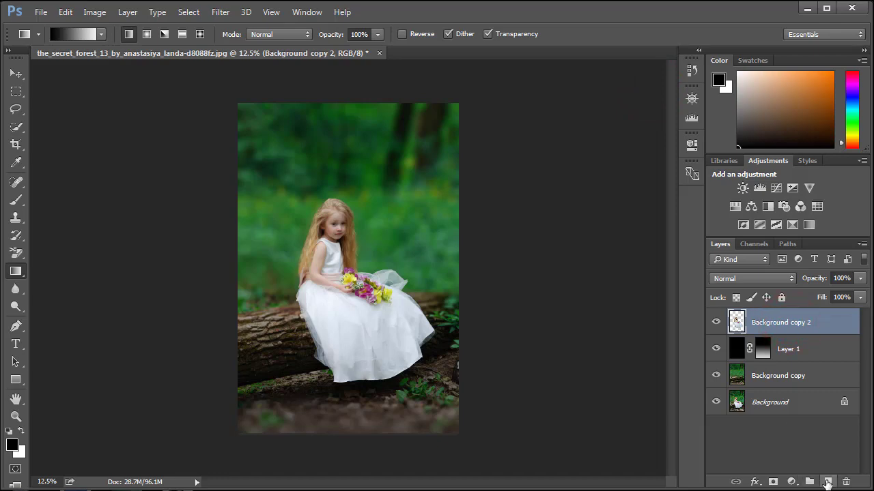
click(828, 482)
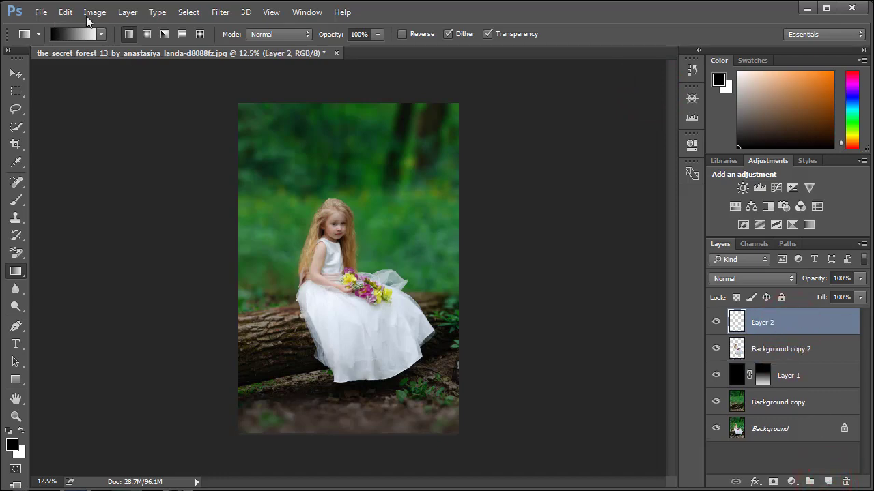
click(67, 11)
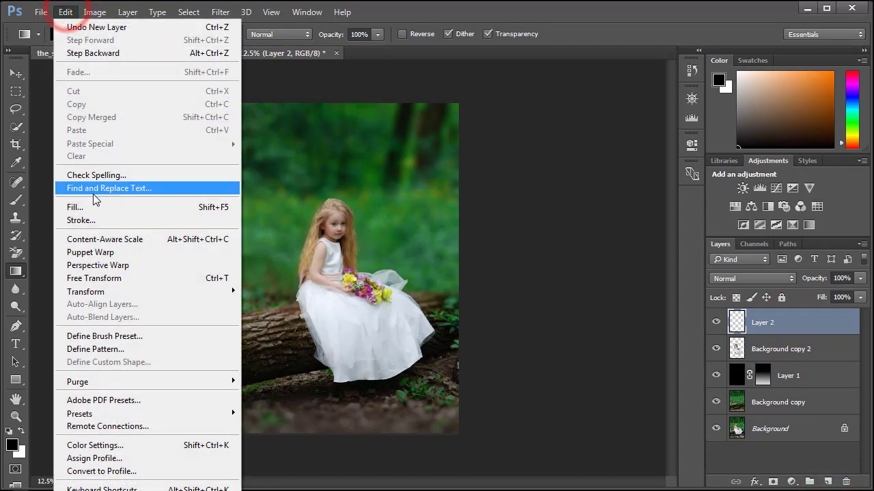
click(95, 207)
click(444, 197)
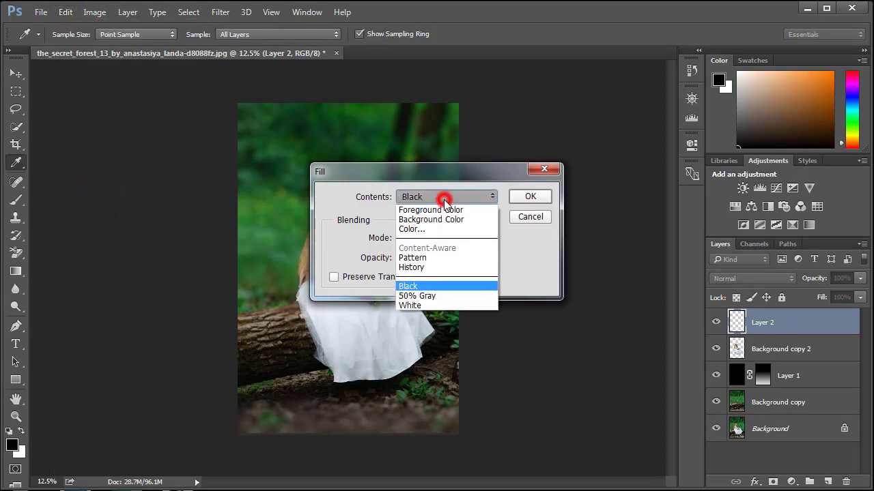
click(431, 305)
click(529, 196)
Add a mask to the white layer and draw a diagonal gradient on it from the girl's waist to the photo's upper-right corner
key(g)
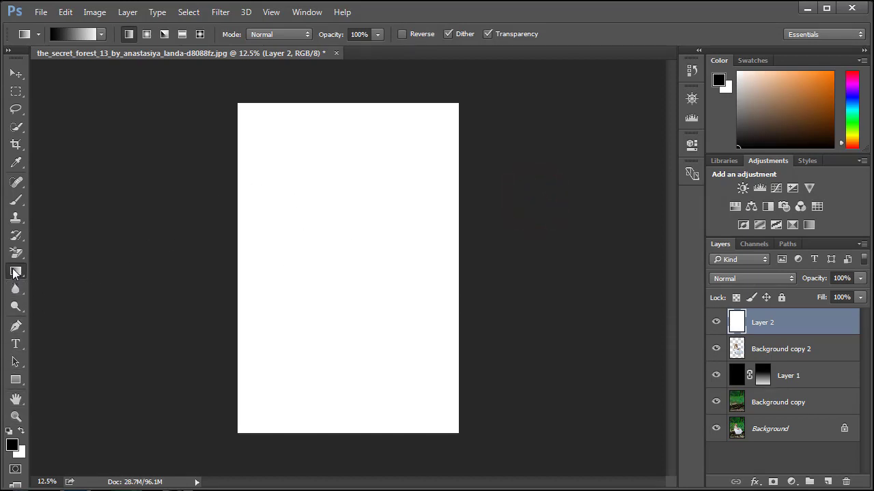
click(774, 483)
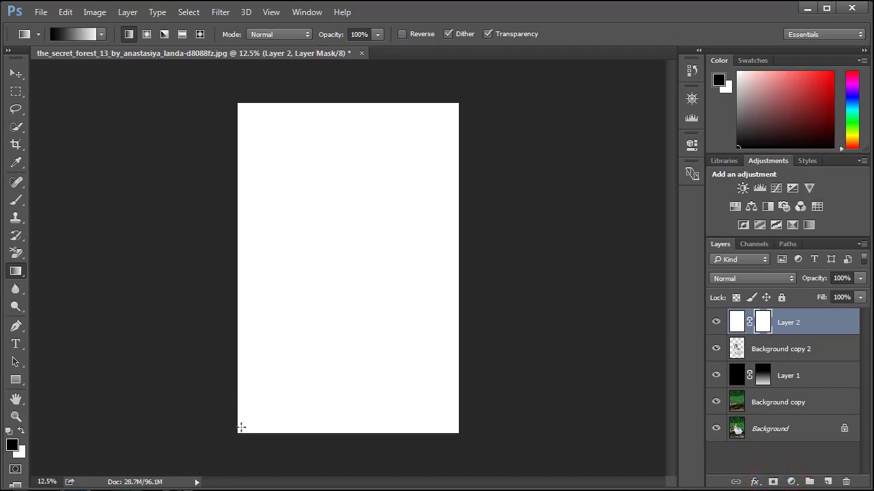
drag(240, 427, 469, 89)
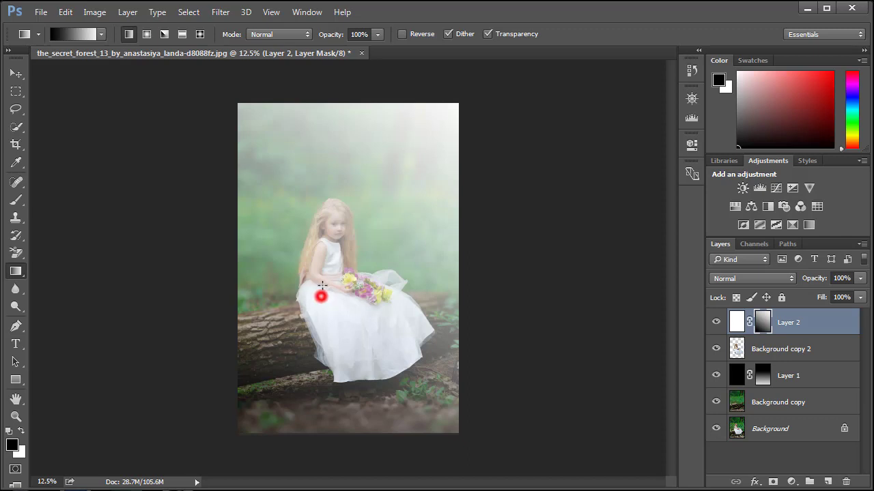
drag(322, 285, 467, 91)
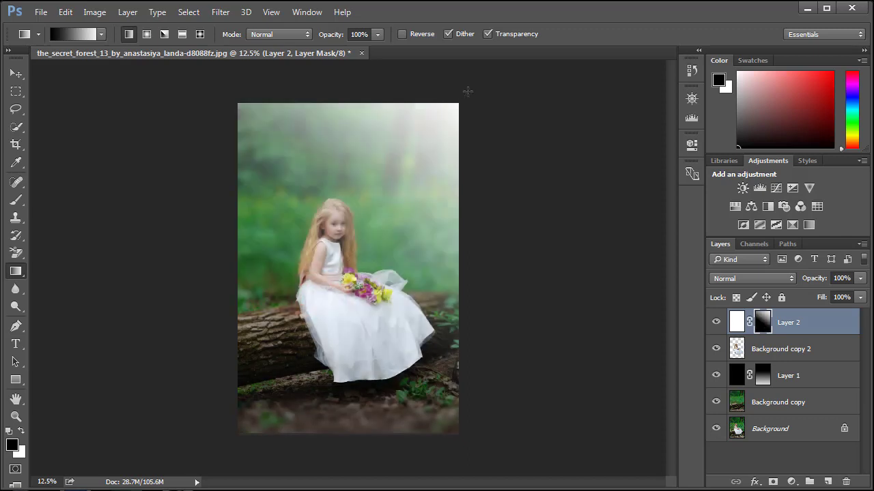
Set the white layer's blend mode to Overlay
click(747, 277)
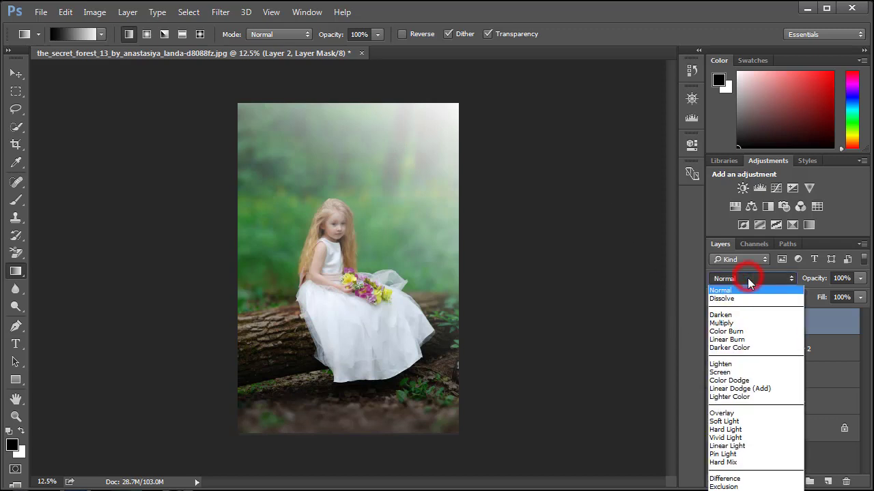
click(725, 414)
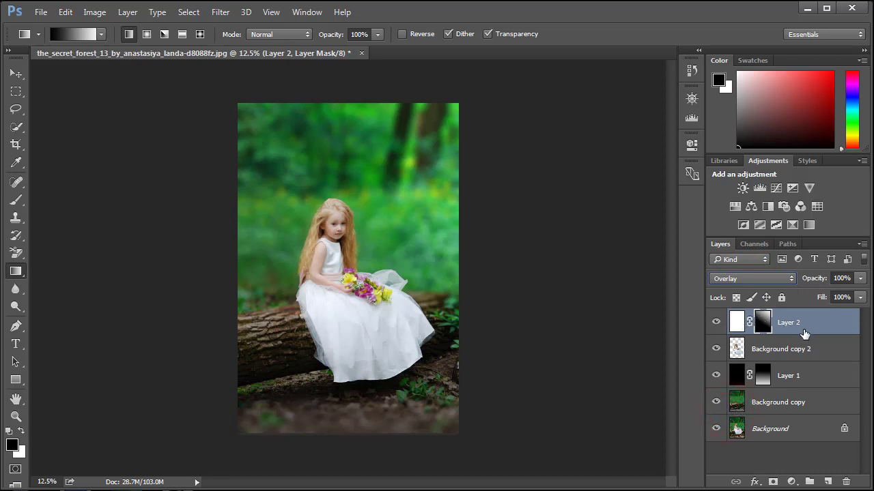
click(737, 322)
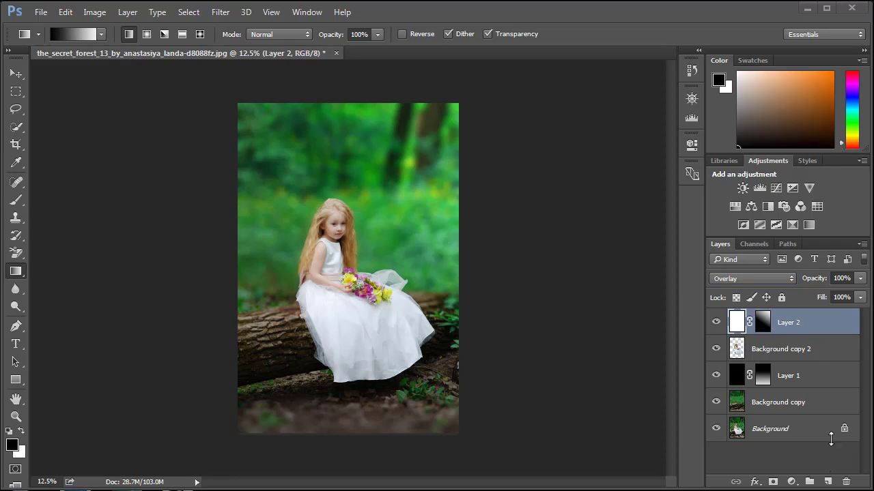
Add a new layer above the white layer and set the foreground color to orange ff9933
click(828, 482)
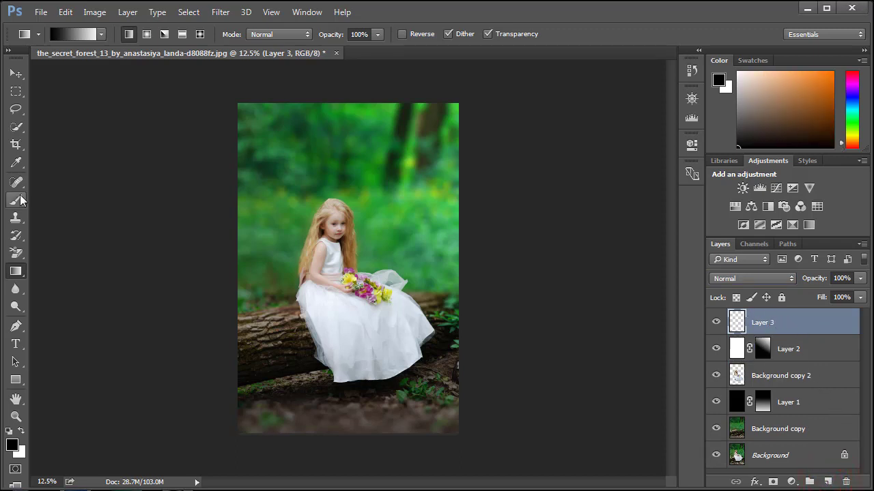
click(12, 444)
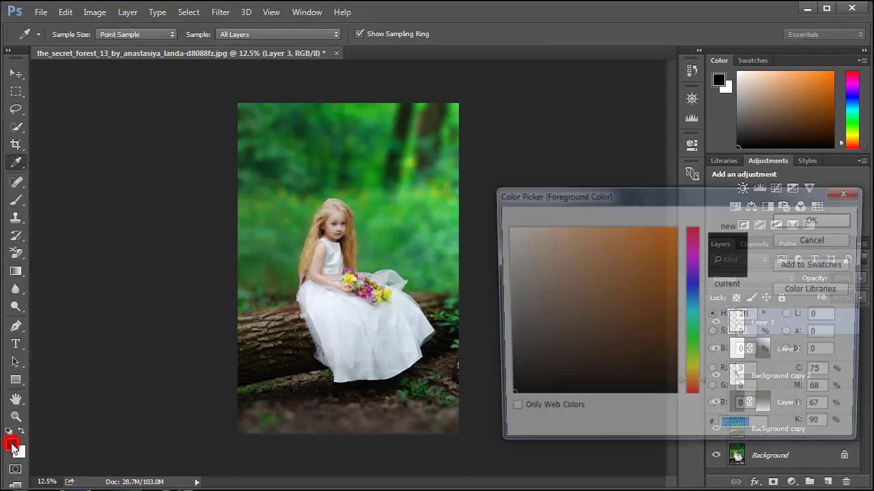
click(629, 229)
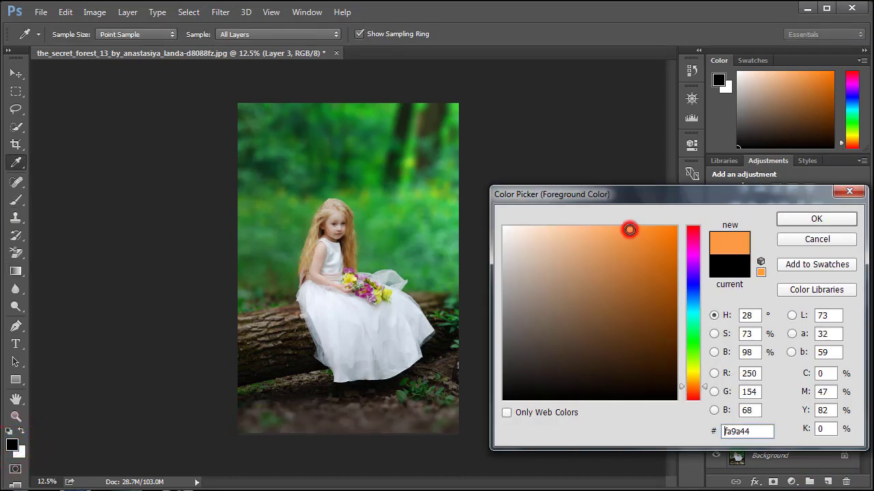
click(629, 228)
click(760, 271)
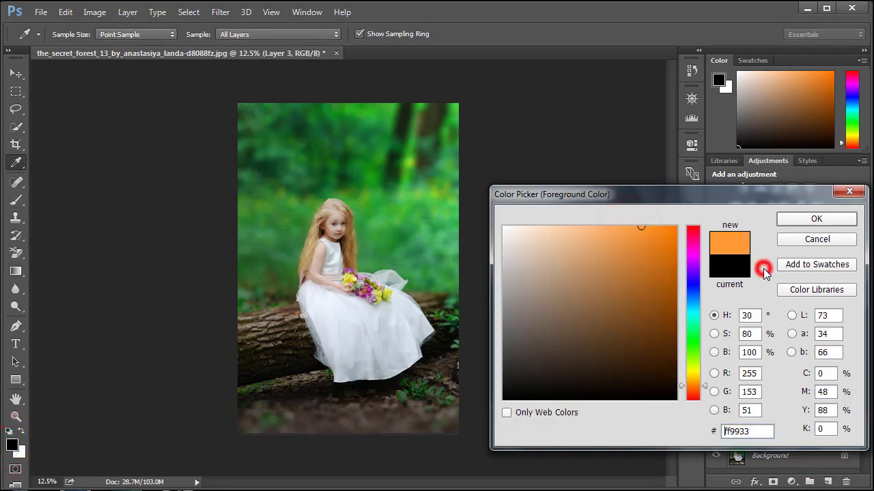
click(821, 220)
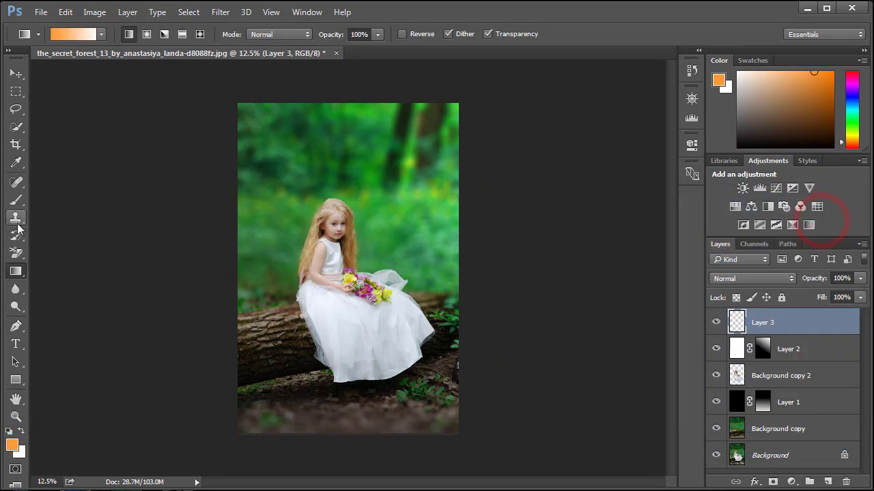
Enlarge the soft Brush to 1800 px and paint two overlapping orange dabs just above the girl's head on the new layer
click(16, 200)
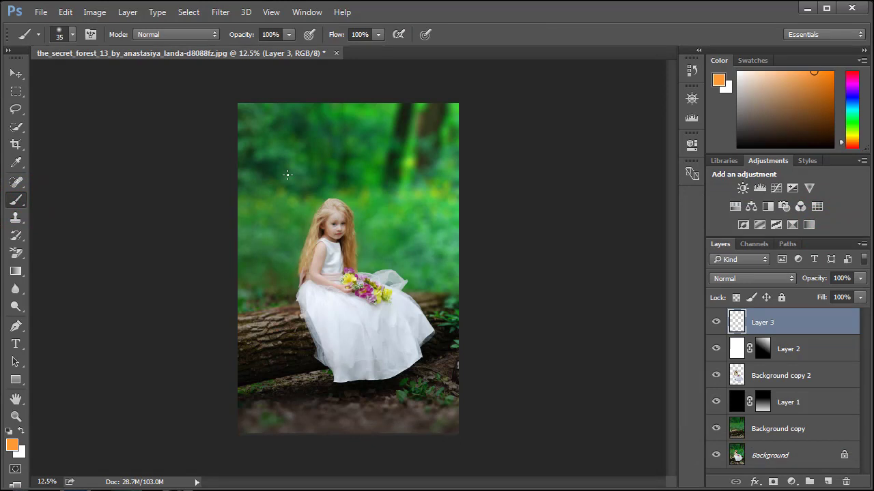
key(bracketright)
key(bracketright)
key(bracketright)
key(bracketright)
key(bracketright)
key(bracketright)
key(bracketright)
key(bracketright)
key(bracketright)
key(bracketright)
key(bracketright)
key(bracketright)
key(bracketright)
key(bracketright)
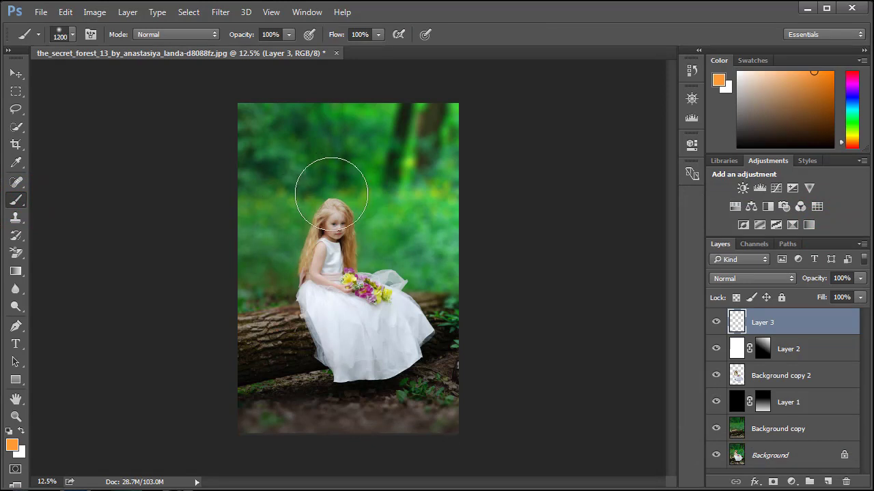
key(bracketright)
key(bracketright)
key(bracketright)
key(bracketright)
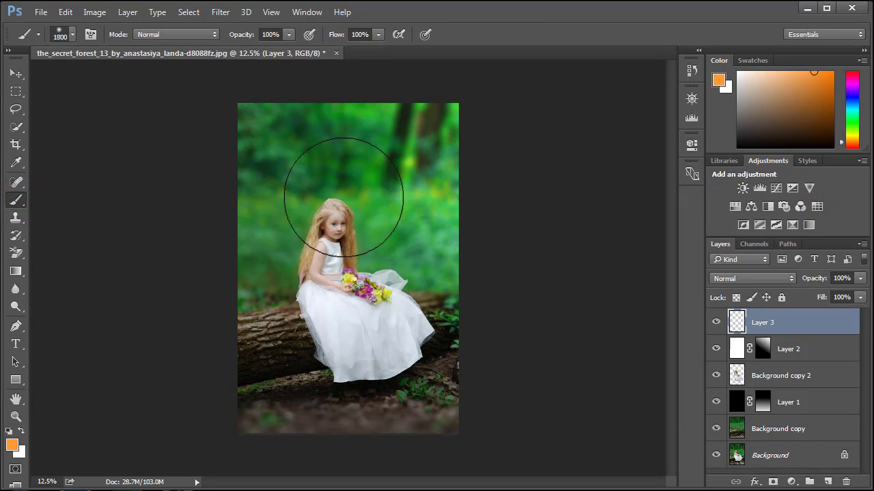
click(347, 195)
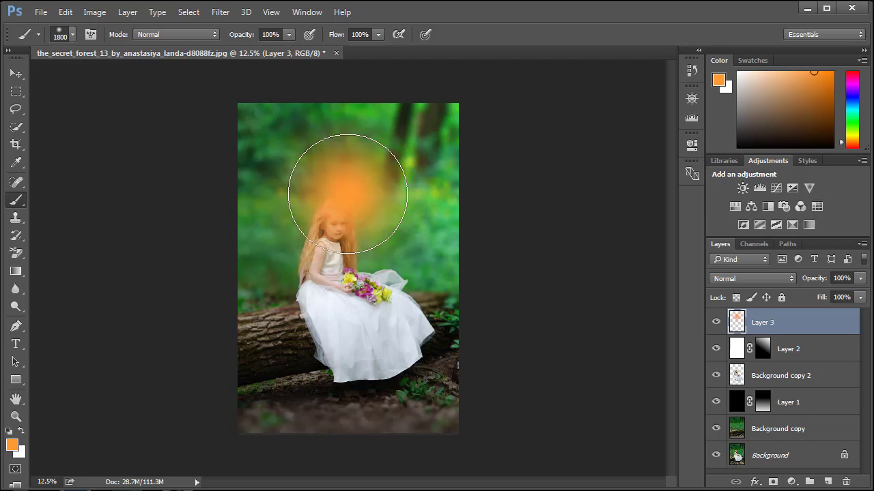
click(348, 195)
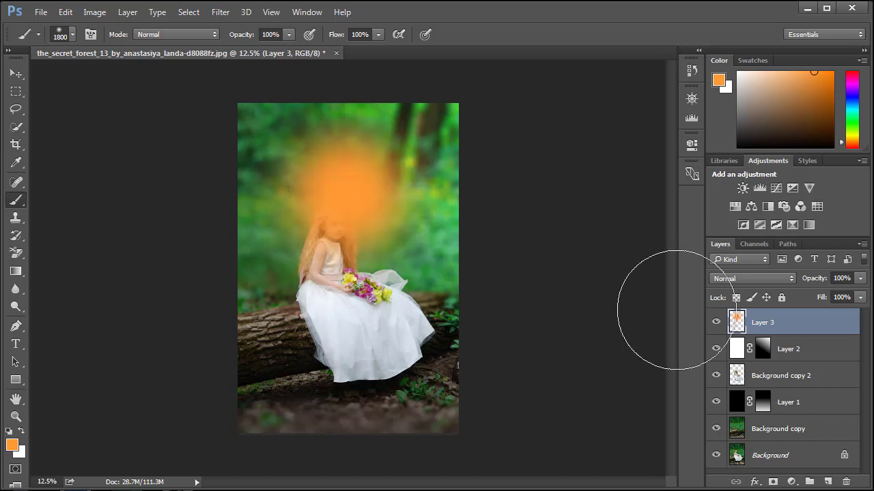
Set the orange glow layer's blend mode to Screen and its fill to 77%
click(742, 276)
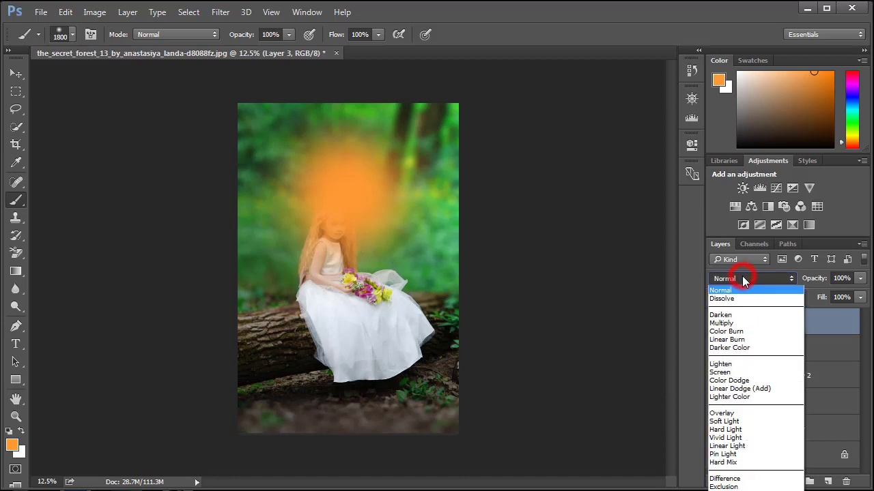
click(734, 372)
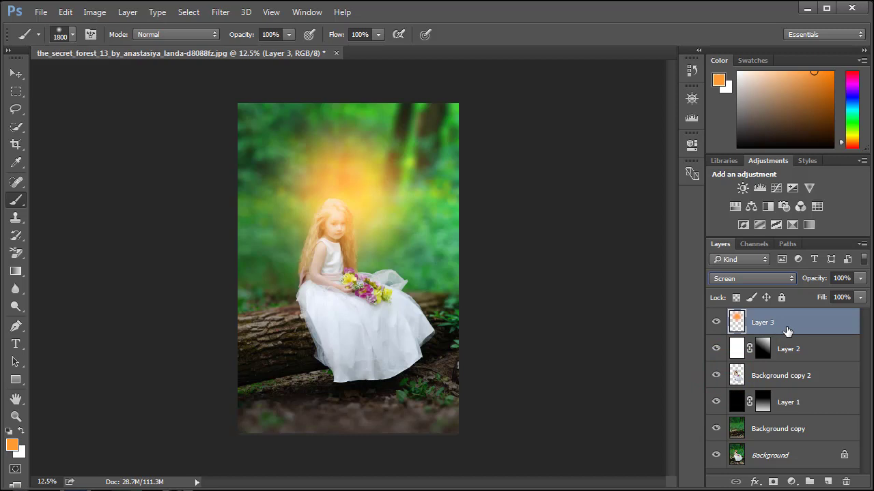
drag(860, 298, 844, 314)
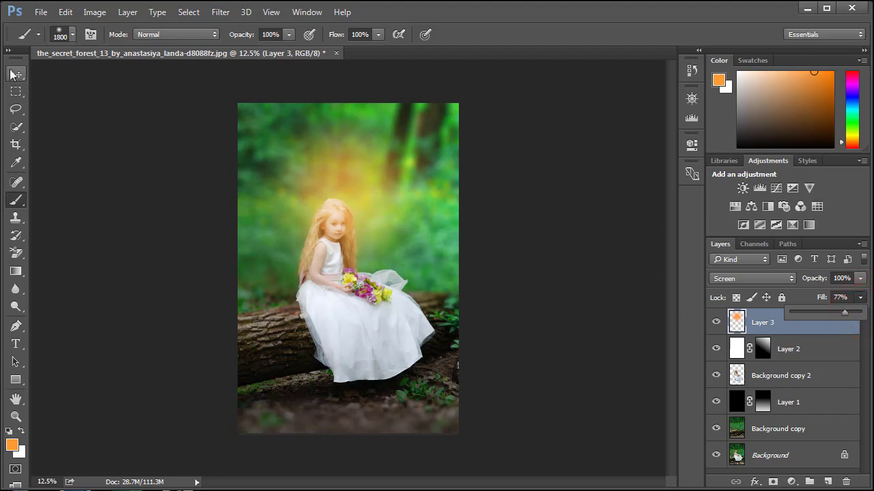
Move the orange glow toward the photo's upper-left corner and enlarge it with Free Transform to spread over the trees beside the girl's head
key(v)
drag(336, 181, 273, 140)
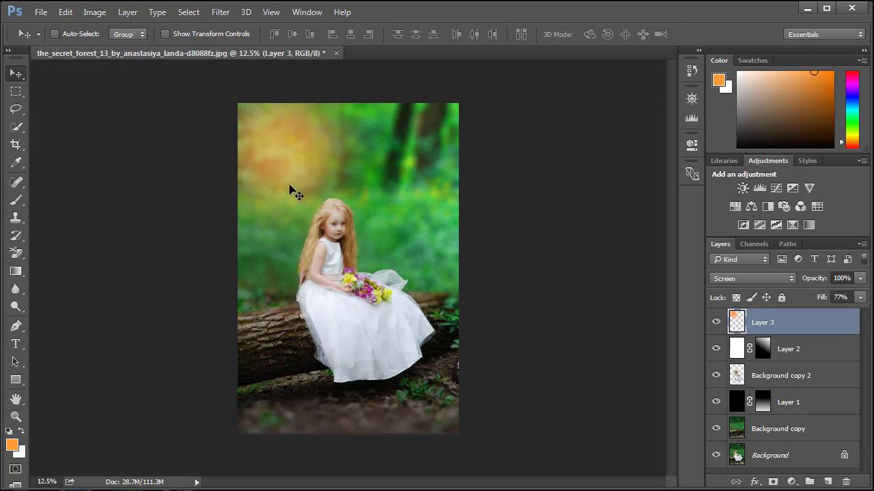
key(ctrl+t)
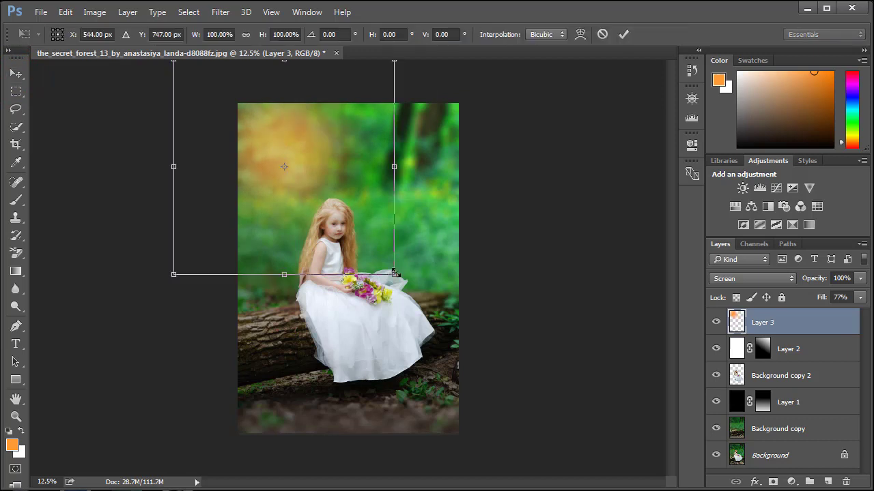
drag(395, 273, 469, 331)
drag(371, 195, 344, 183)
click(628, 36)
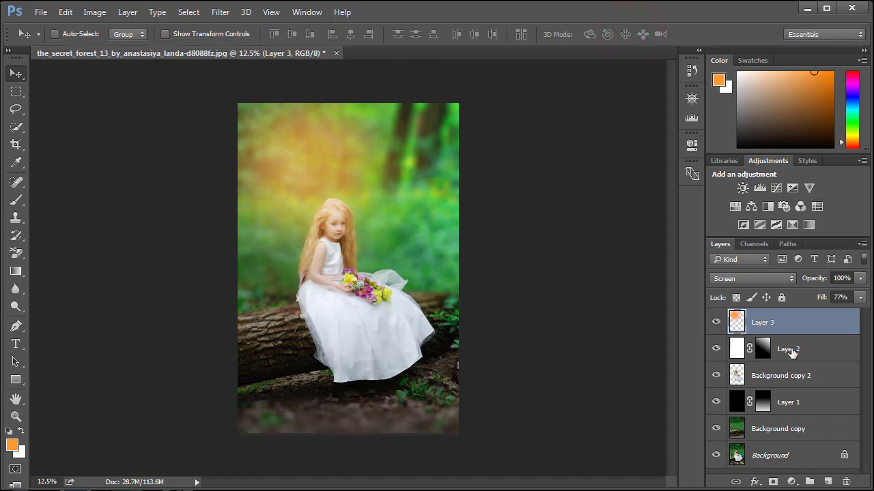
Add a new layer above the orange glow layer and set the foreground color to pink ff33c3
click(827, 482)
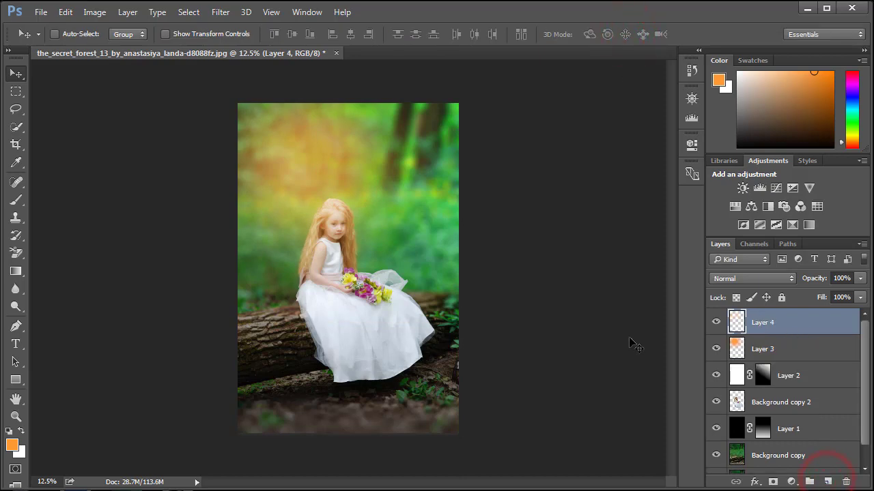
click(11, 447)
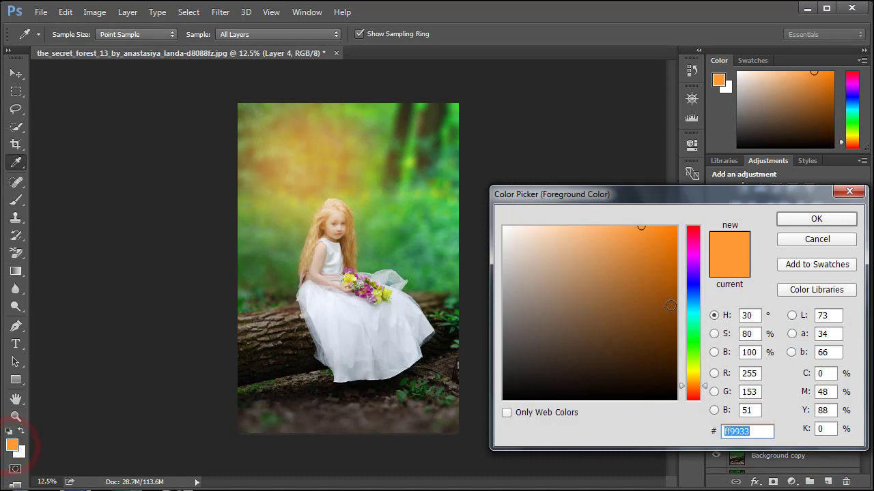
click(693, 351)
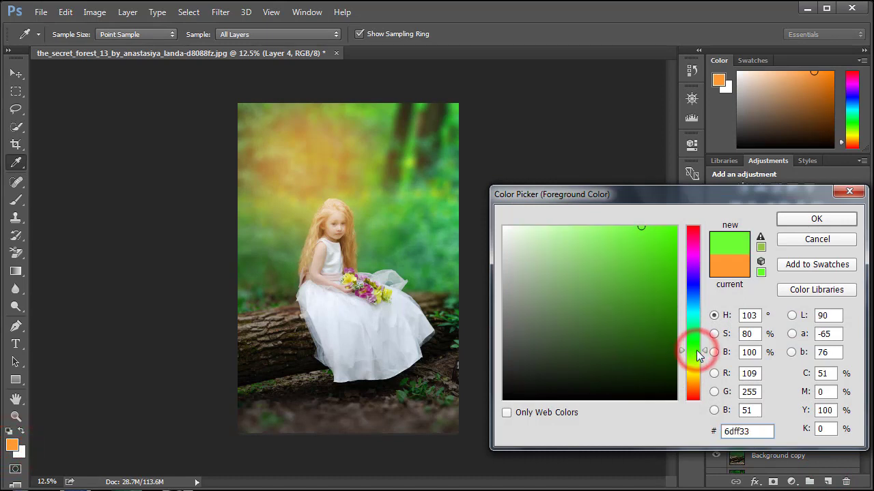
click(697, 375)
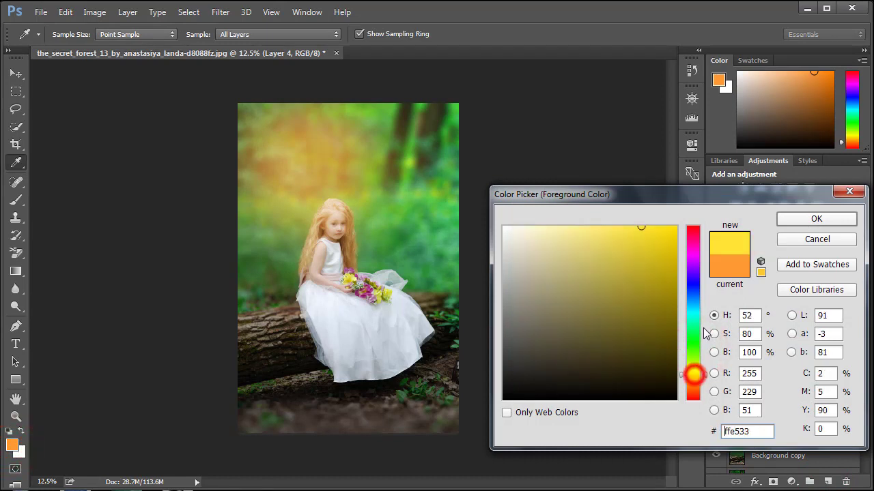
click(696, 269)
click(696, 253)
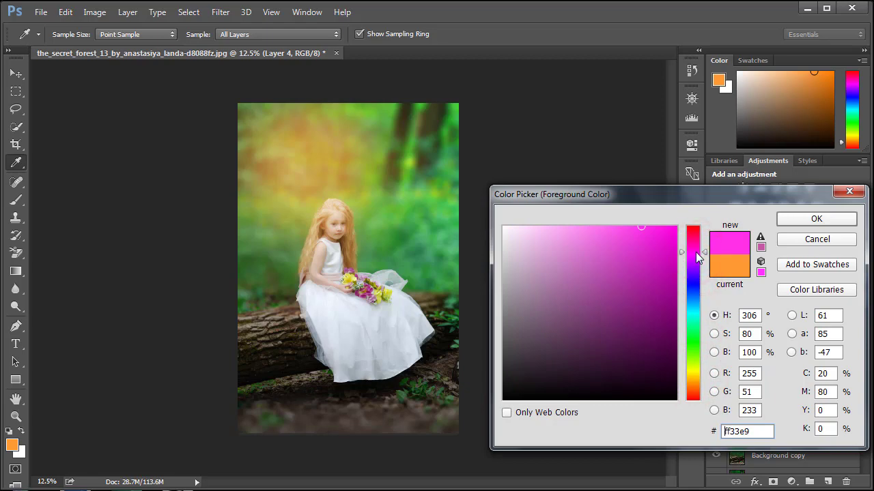
click(697, 248)
click(798, 219)
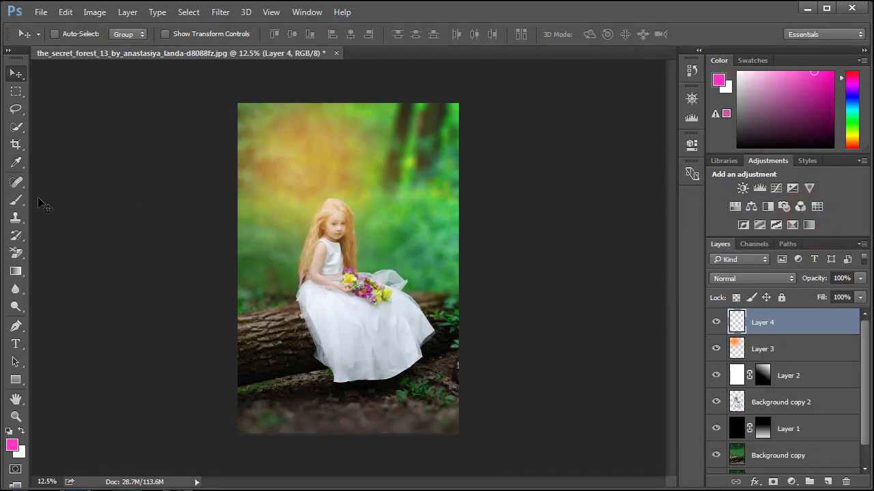
Paint overlapping pink dabs above the girl's head with the 1800 px soft Brush and set the layer's blend mode to Screen
click(16, 200)
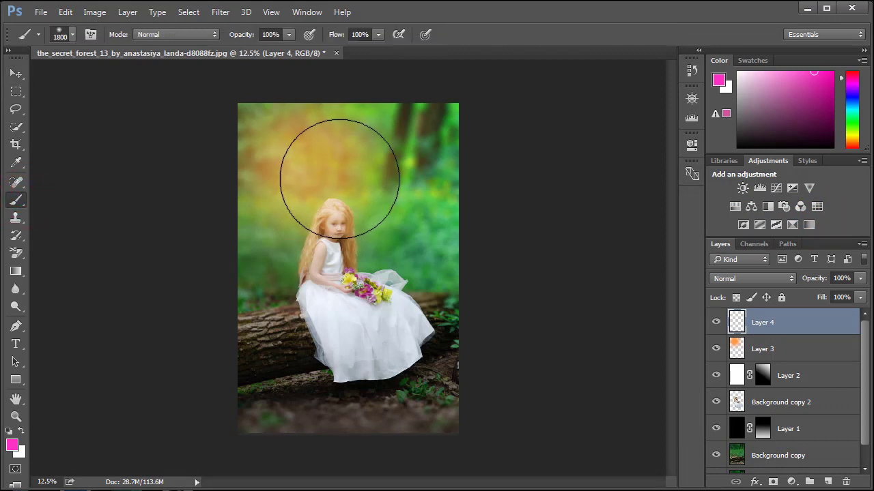
click(352, 183)
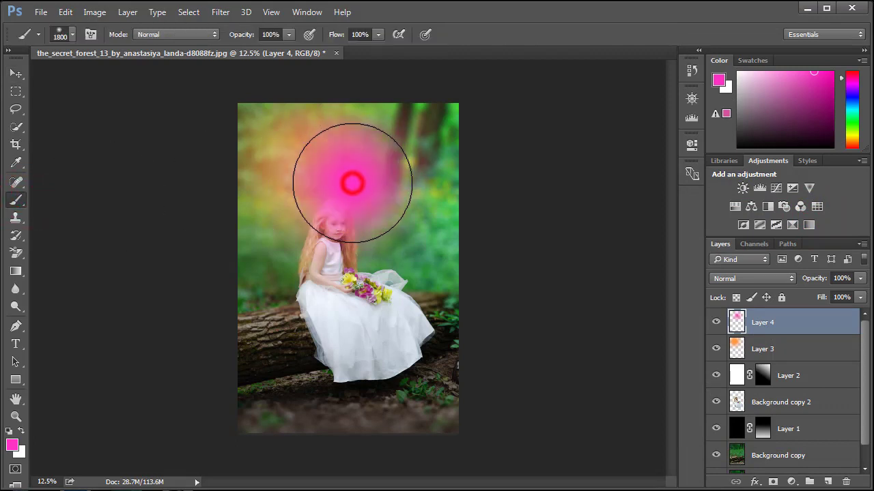
drag(353, 183, 351, 181)
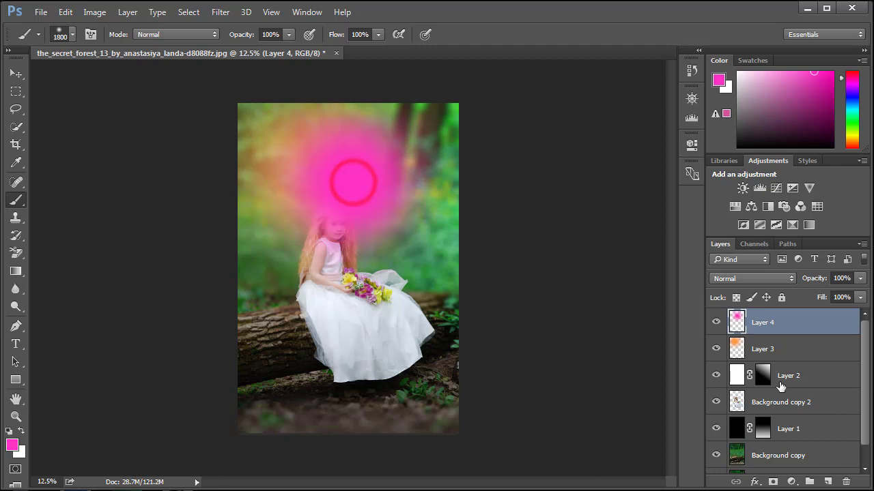
click(763, 280)
click(740, 369)
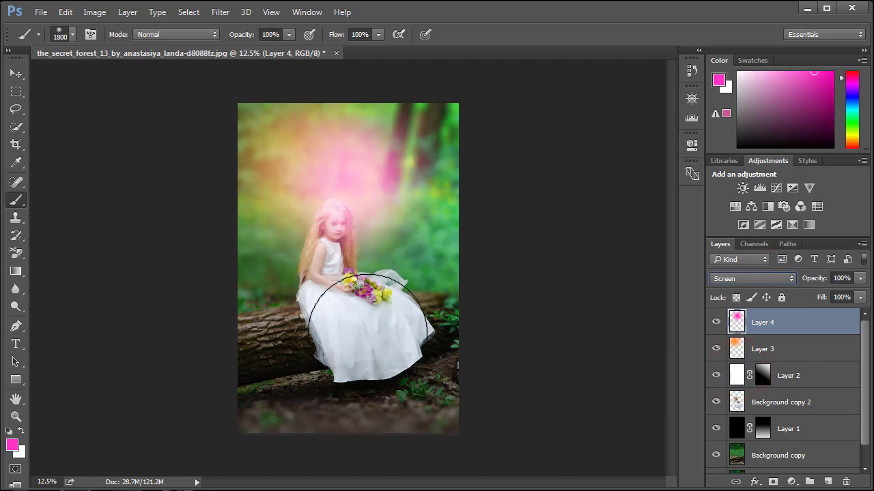
Scale the pink glow to about 141%, shift it toward the tree trunks in the photo's upper right, and set its fill to 52%
key(ctrl+t)
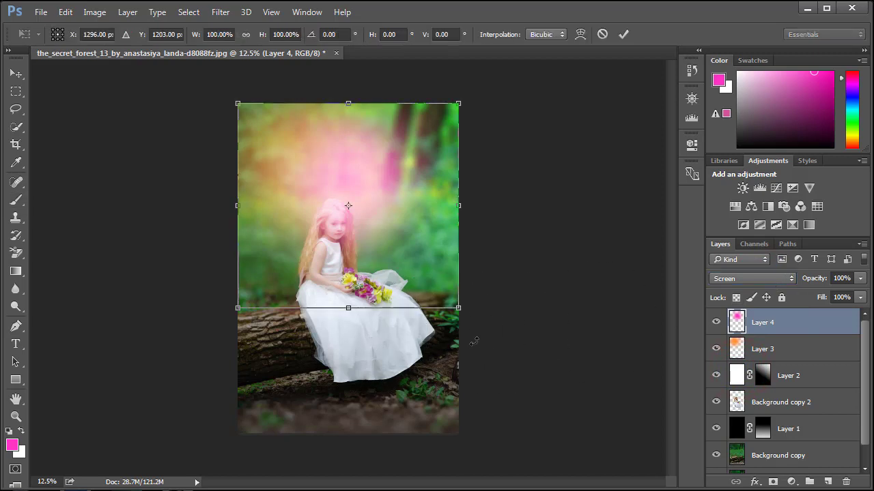
drag(458, 308, 550, 389)
drag(419, 250, 413, 217)
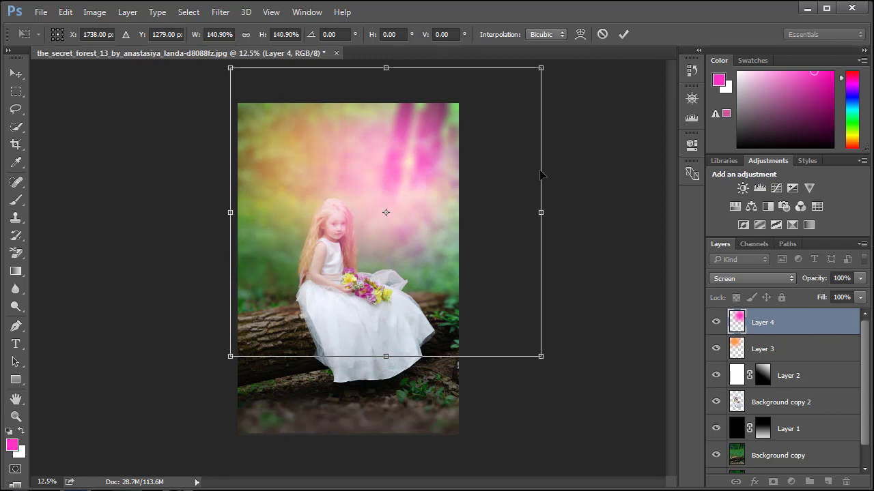
click(624, 34)
key(b)
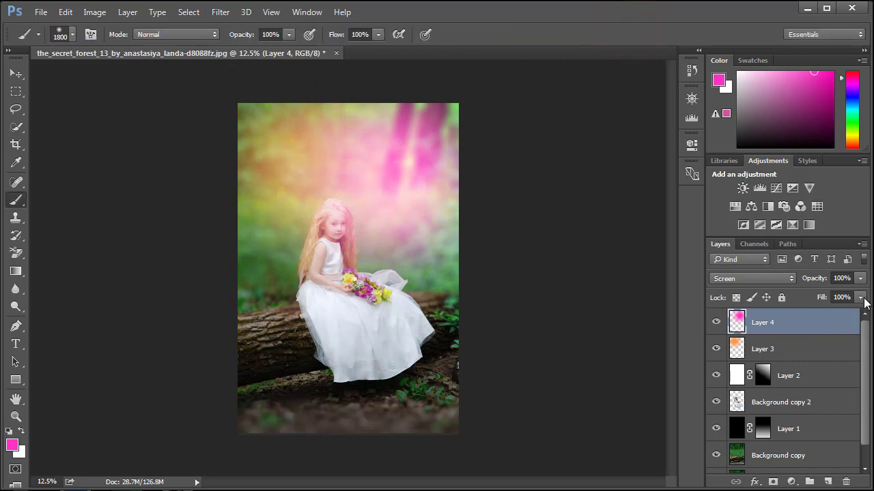
click(860, 297)
drag(859, 312, 829, 312)
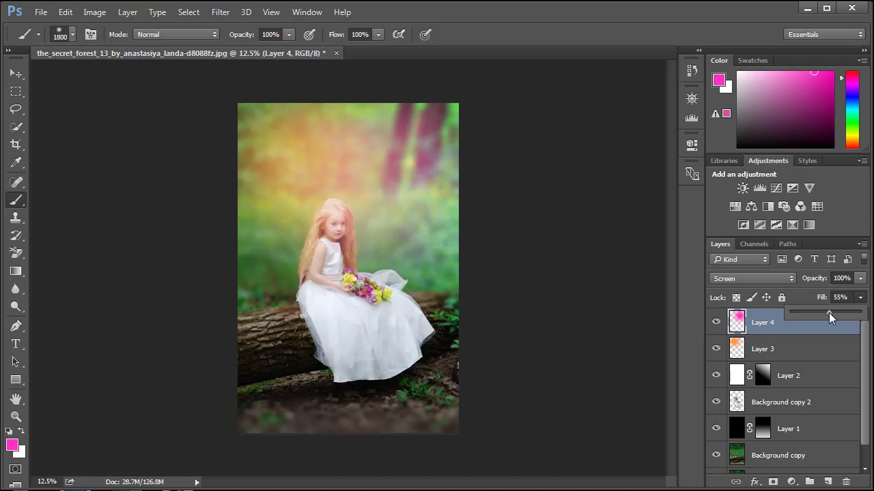
Nudge the orange glow layer slightly toward the photo's upper-left corner
click(15, 73)
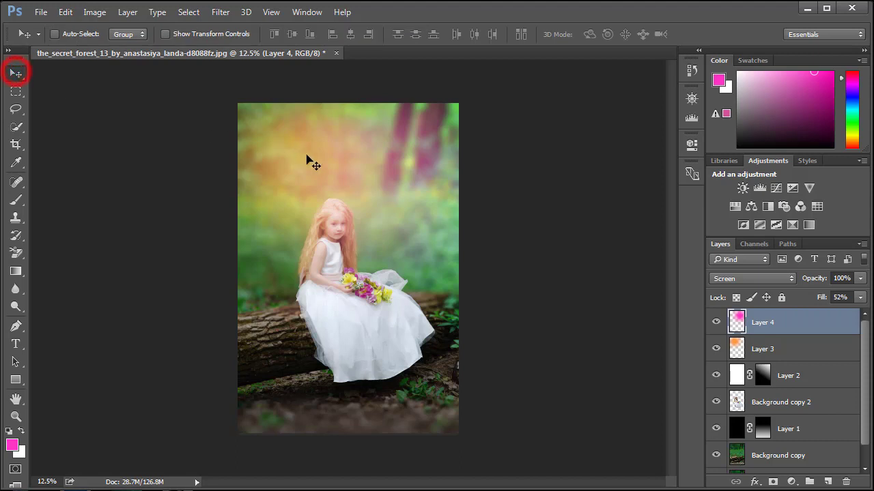
click(773, 352)
mouse_move(296, 172)
mouse_down()
mouse_move(300, 185)
mouse_move(293, 187)
mouse_move(291, 171)
mouse_up()
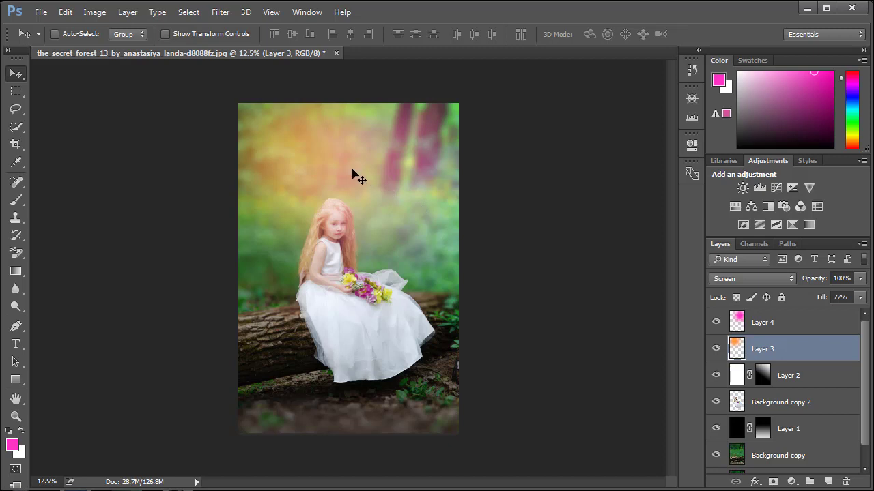
Set the pink glow layer's fill to 40% and move the glow further toward the photo's upper-right corner
click(761, 332)
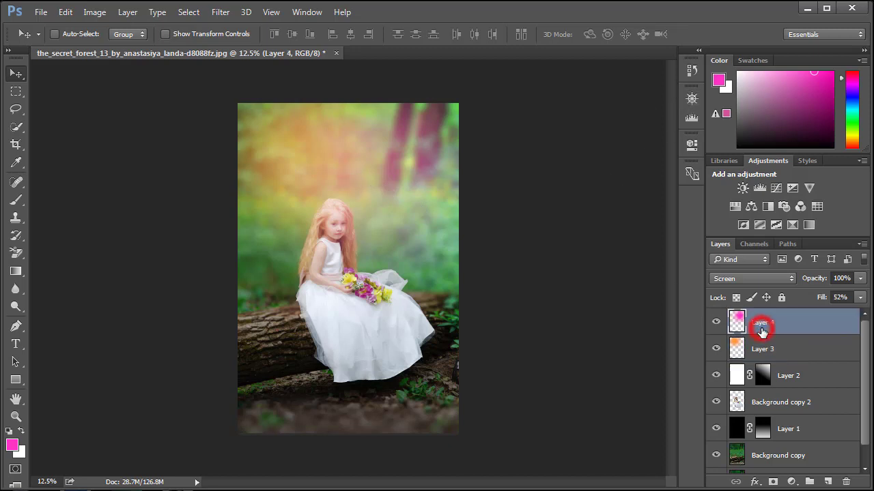
click(861, 297)
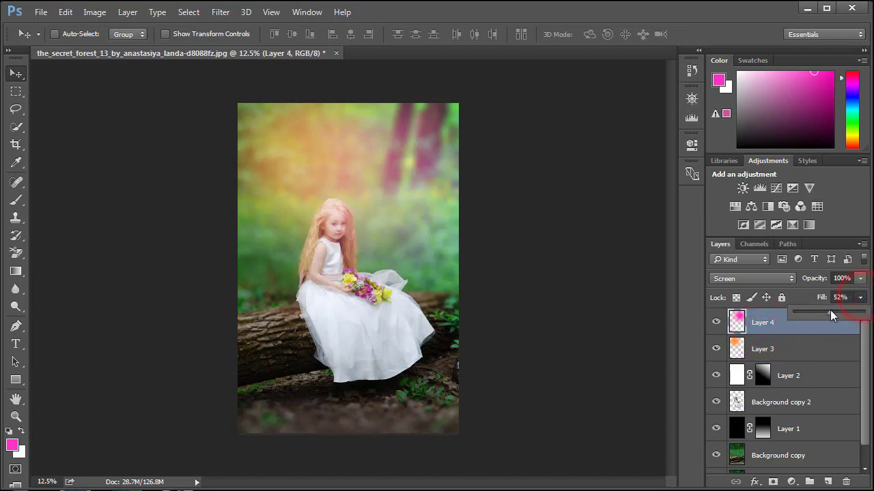
drag(830, 311, 821, 312)
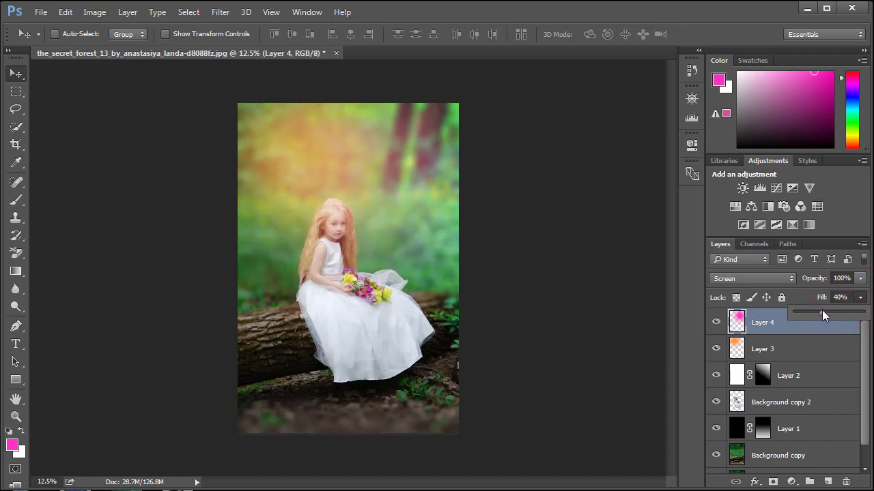
drag(429, 177, 451, 137)
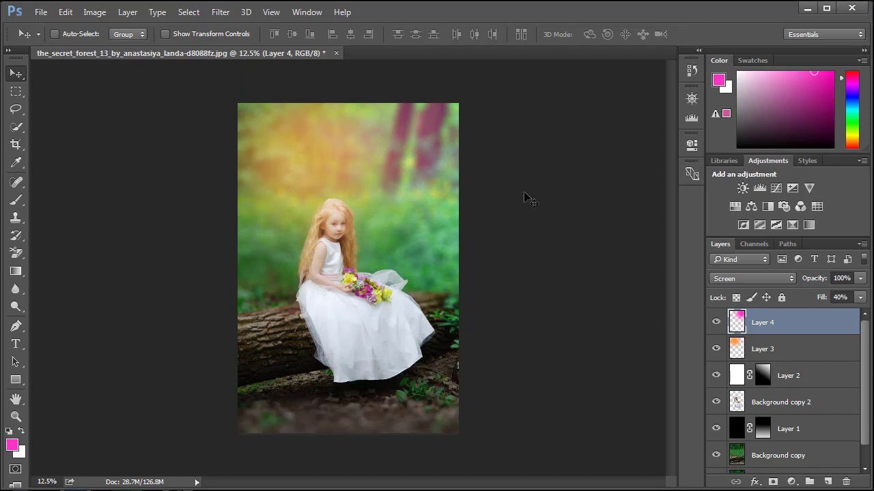
Add a Gradient Map adjustment layer above the pink glow layer
click(825, 354)
click(815, 317)
key(b)
click(792, 481)
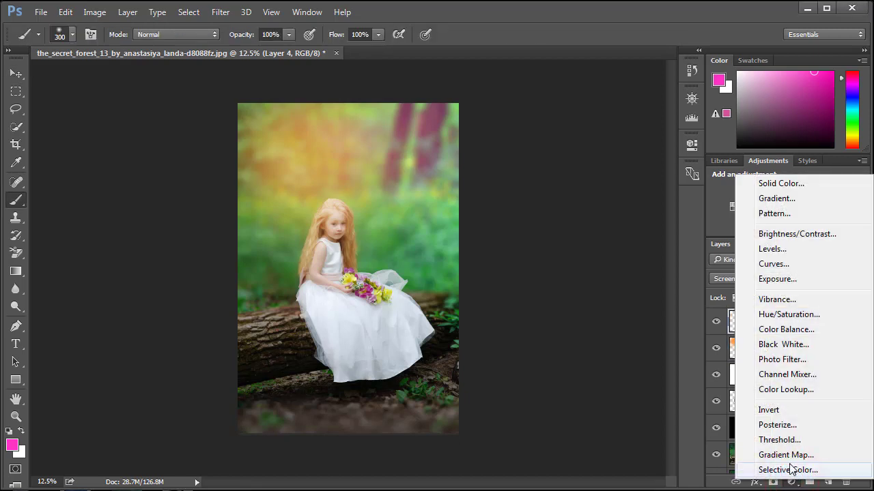
click(788, 455)
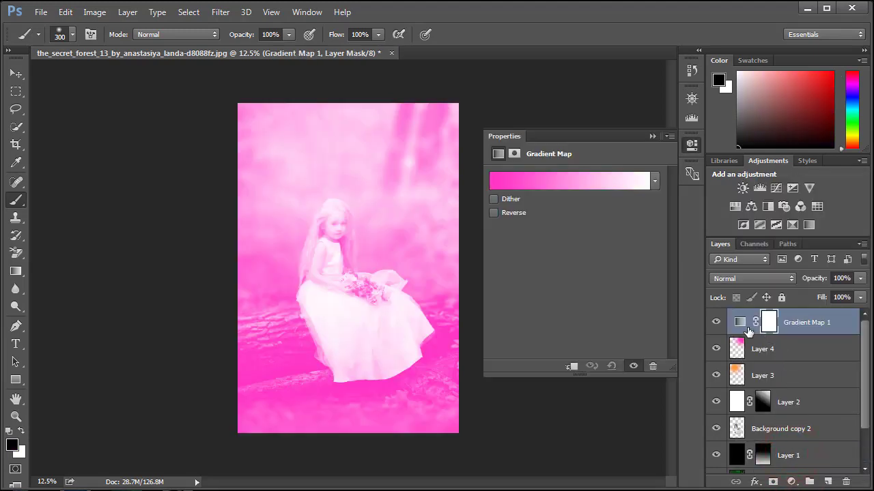
Change the Gradient Map's pink starting color stop to yellow ffd647, keeping the white end stop
click(519, 179)
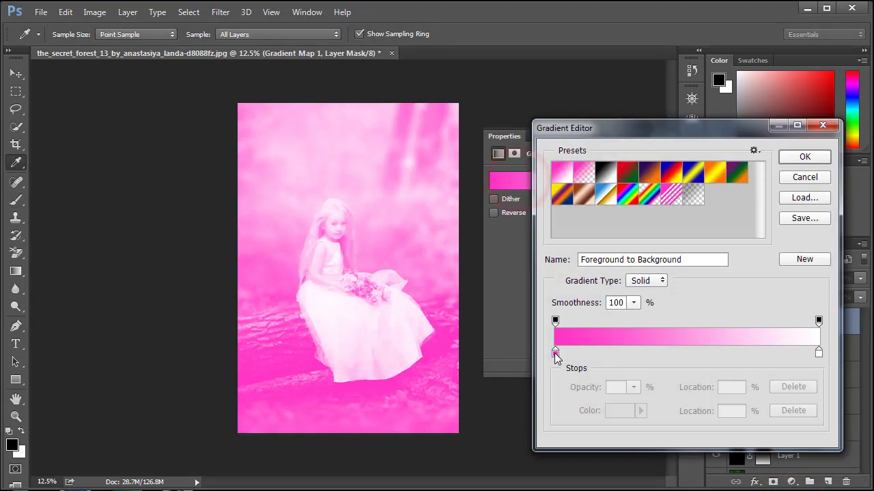
click(554, 352)
click(617, 410)
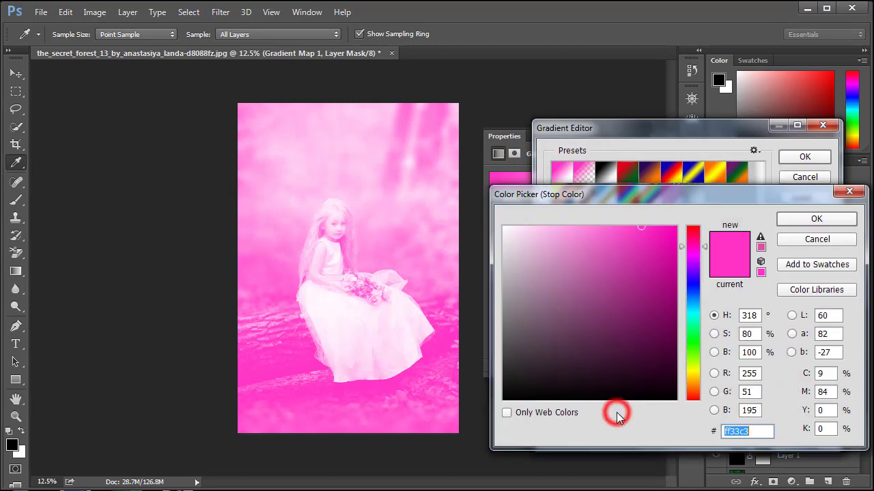
click(691, 377)
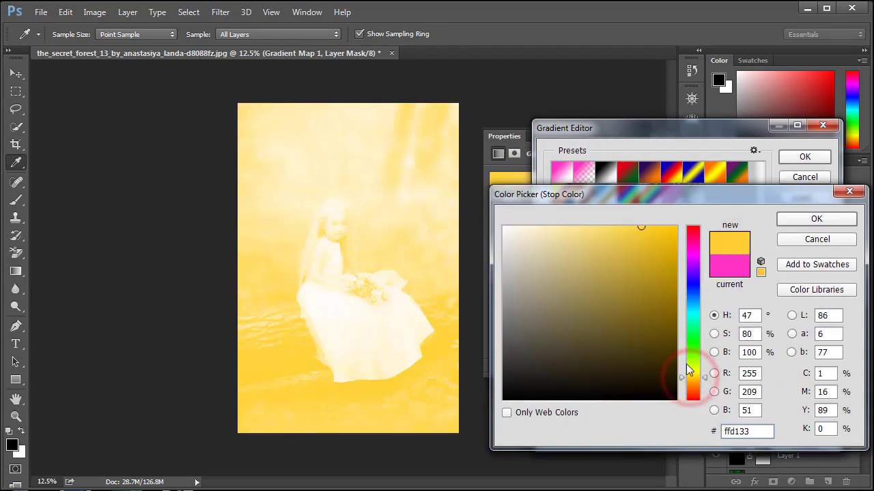
click(692, 374)
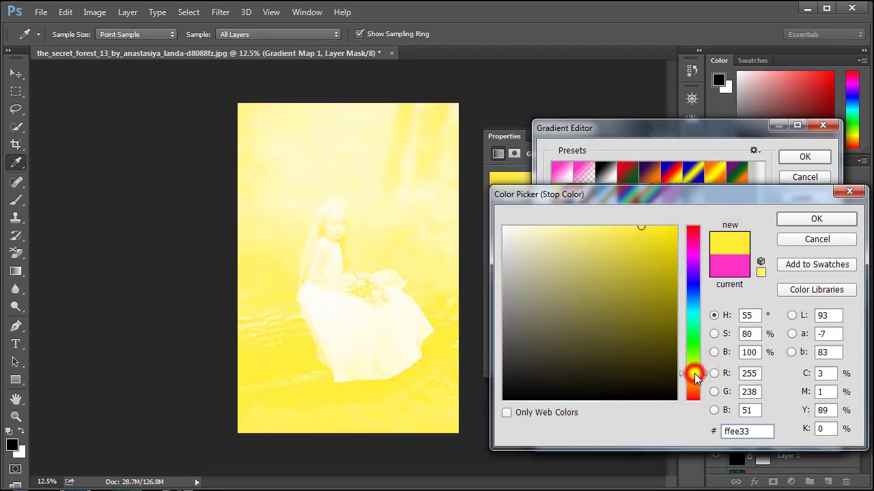
click(693, 378)
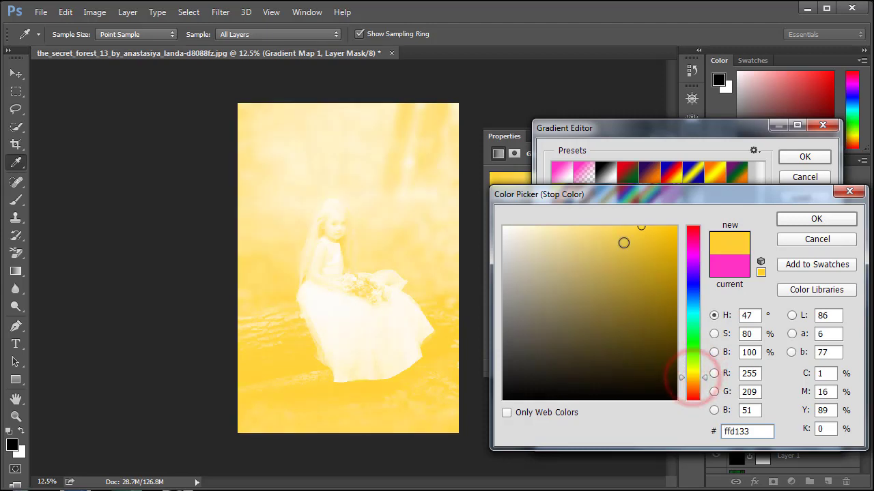
click(628, 226)
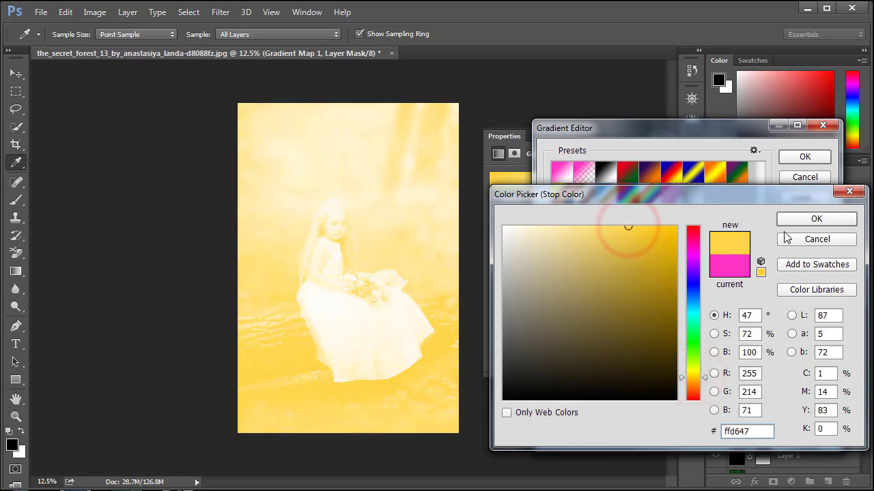
click(812, 221)
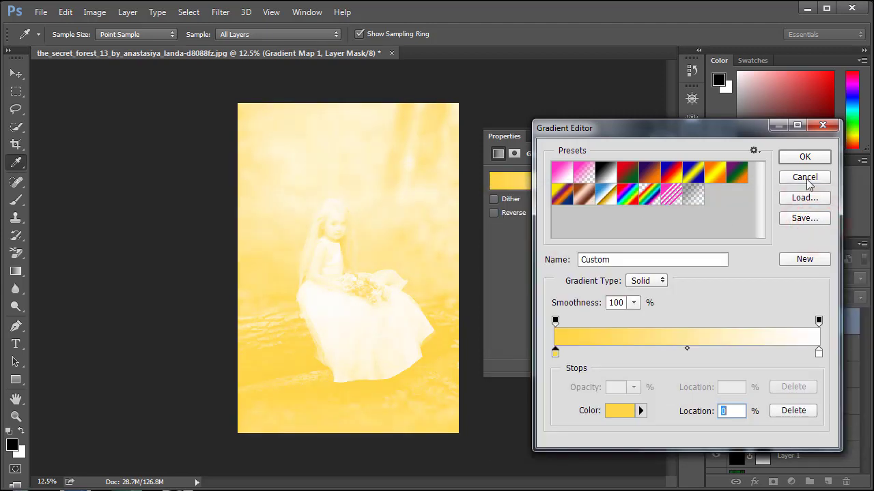
click(812, 159)
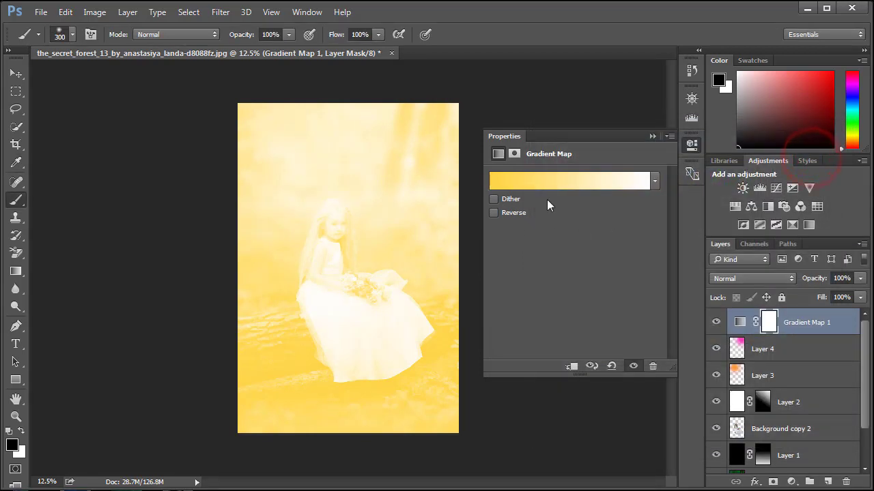
Close the adjustment's properties and set the Gradient Map layer's blend mode to Soft Light
click(652, 137)
click(755, 279)
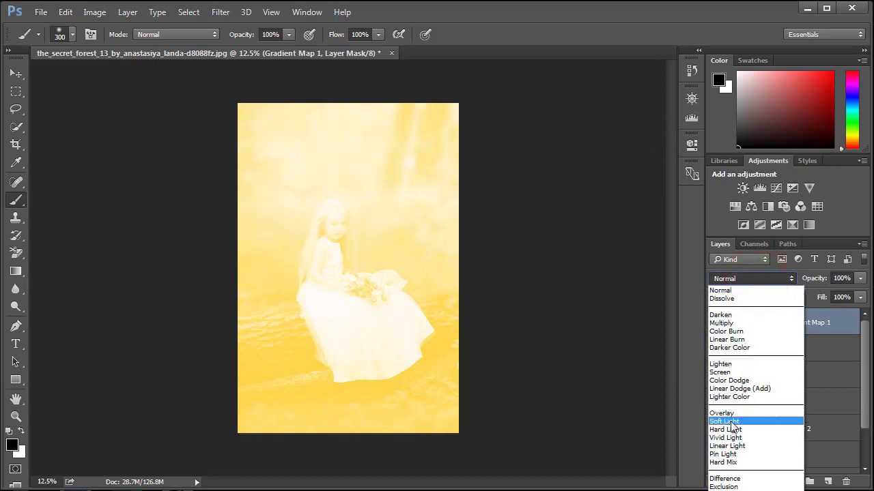
click(732, 422)
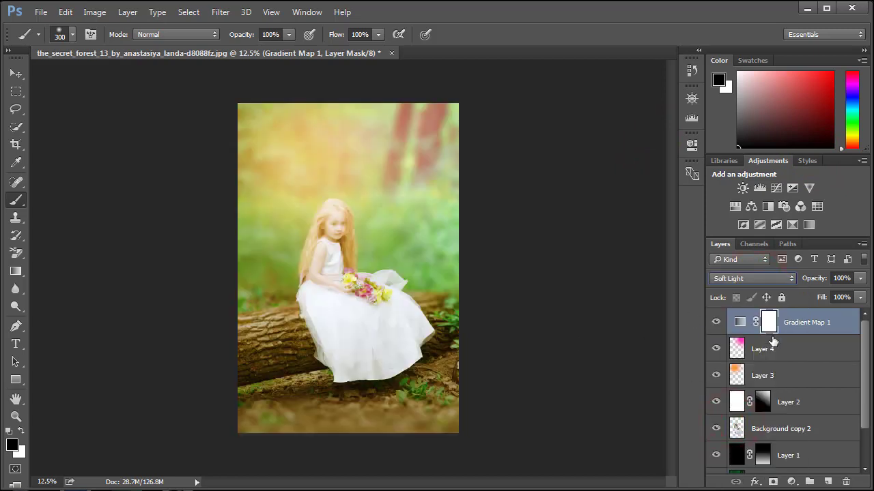
Set the Gradient Map layer's fill to 50%, keeping that layer selected
click(861, 298)
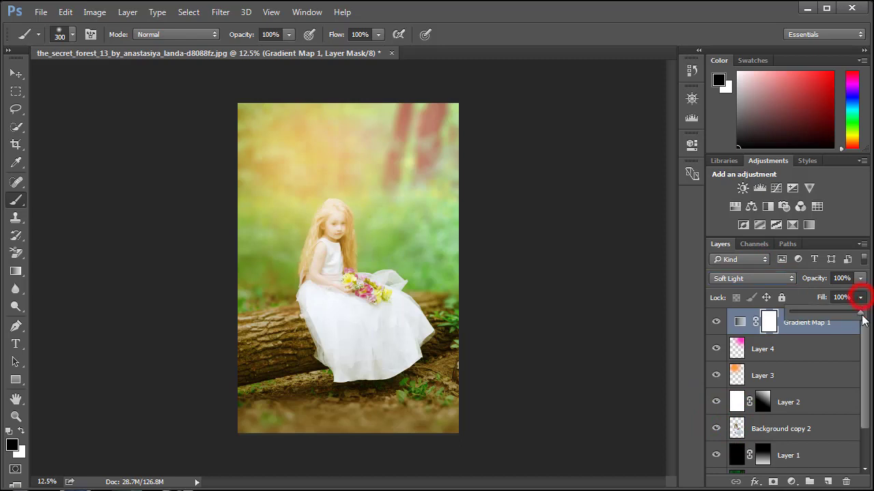
drag(862, 318, 838, 318)
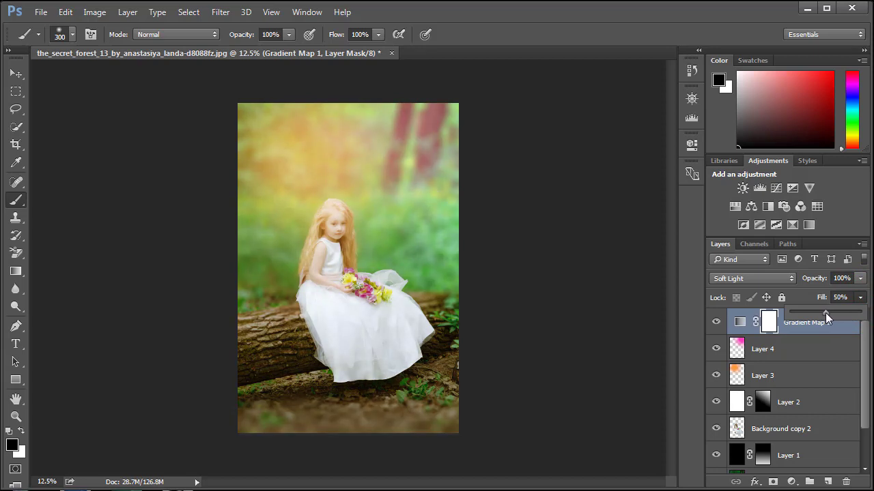
click(800, 348)
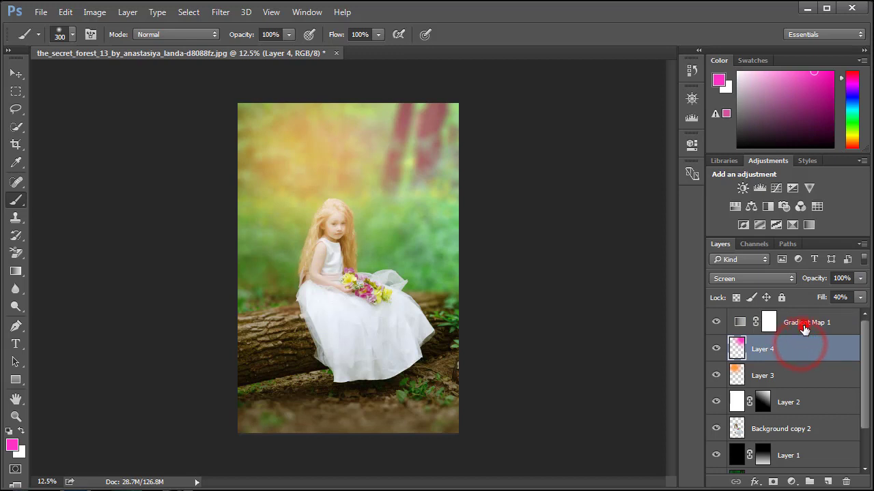
click(804, 327)
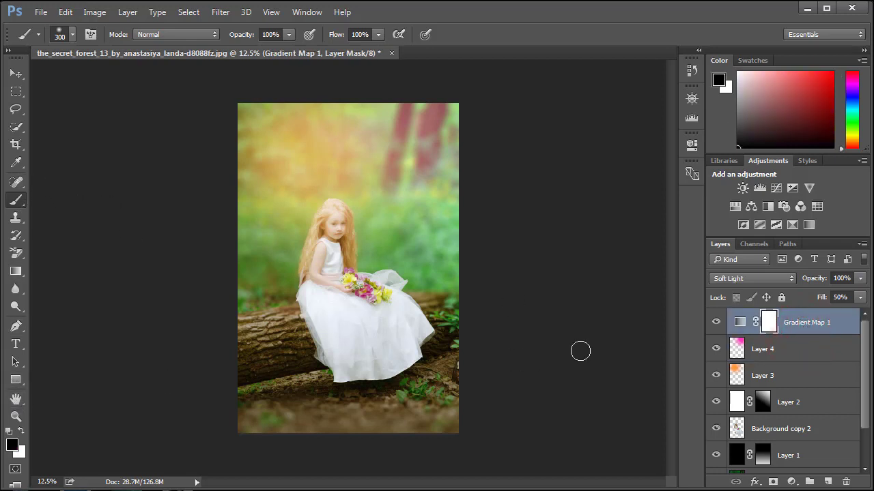
click(770, 325)
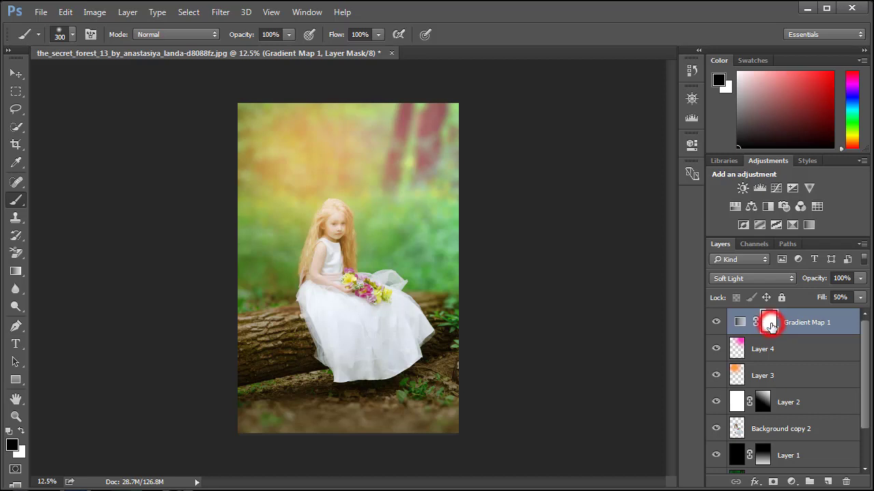
click(335, 217)
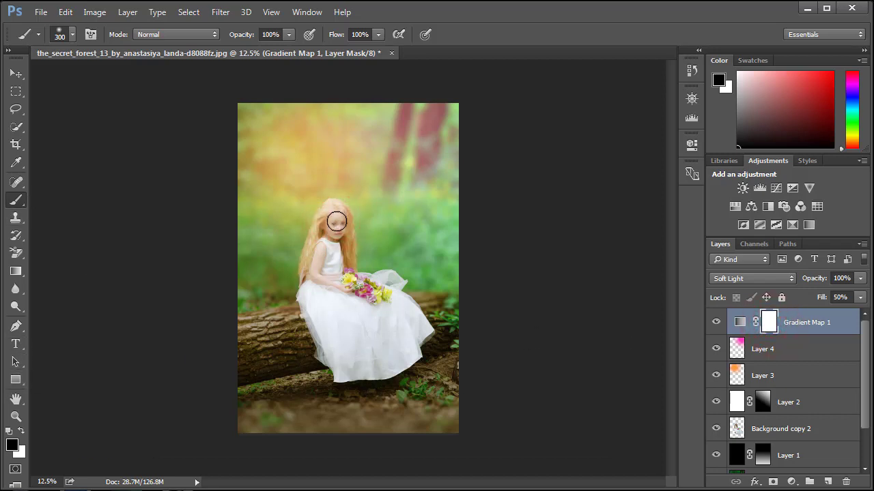
mouse_move(327, 247)
mouse_down()
mouse_move(328, 286)
mouse_move(338, 230)
mouse_move(342, 260)
mouse_move(330, 294)
mouse_move(350, 311)
mouse_move(347, 288)
mouse_move(362, 302)
mouse_move(355, 284)
mouse_move(386, 308)
mouse_move(357, 284)
mouse_move(387, 293)
mouse_move(368, 316)
mouse_up()
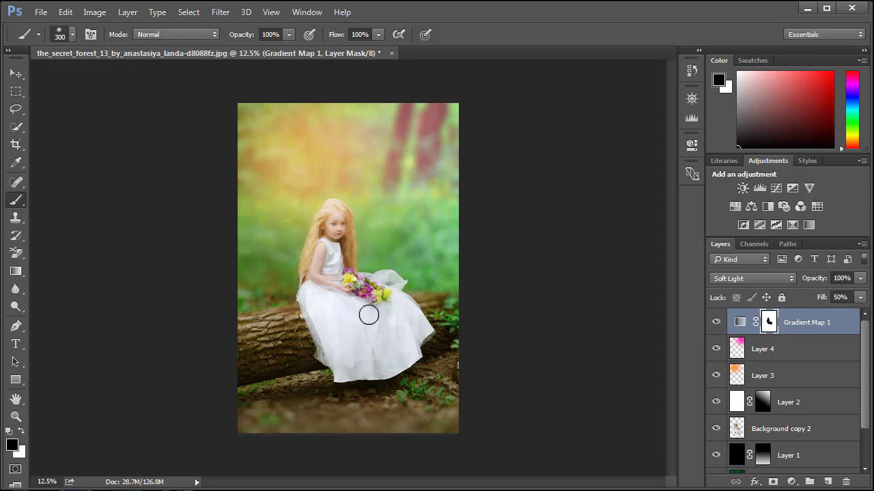
Paint black on the Gradient Map's layer mask over the girl's face, upper body, arms and bouquet
click(691, 99)
click(655, 168)
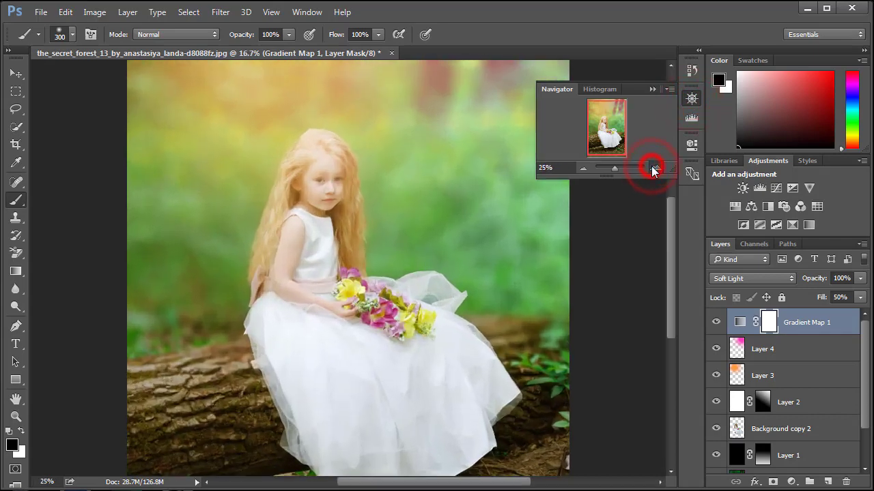
click(314, 157)
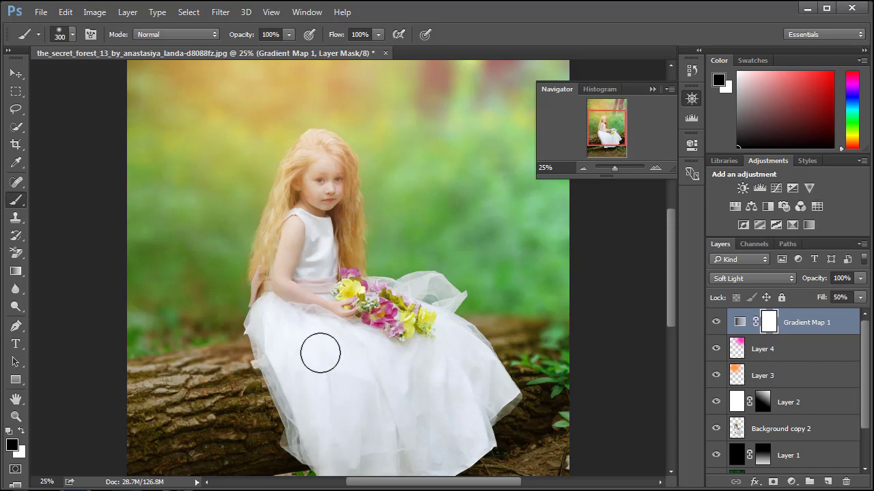
drag(334, 328, 350, 257)
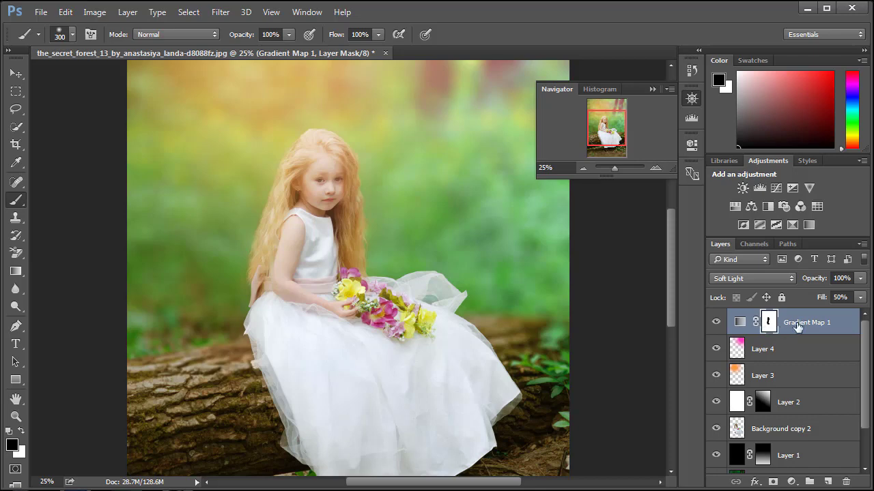
Select the Background copy 2 layer and set the brush to white with 34% opacity and 26% flow
click(771, 429)
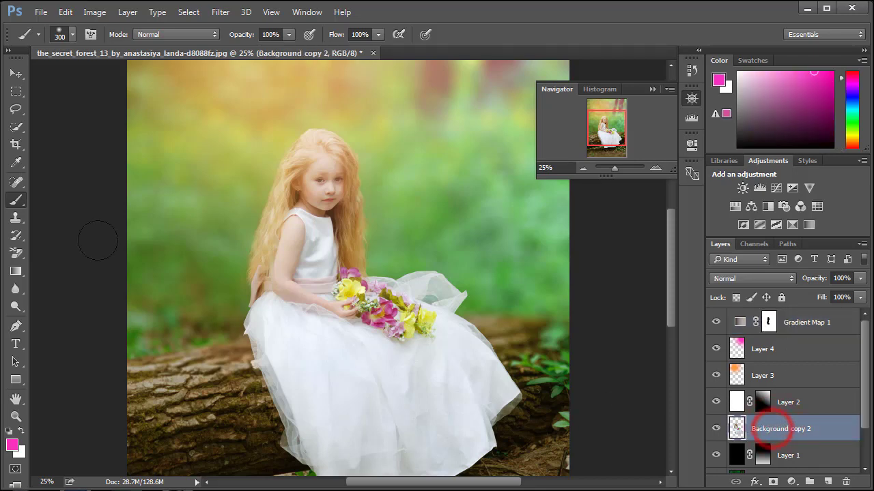
click(21, 432)
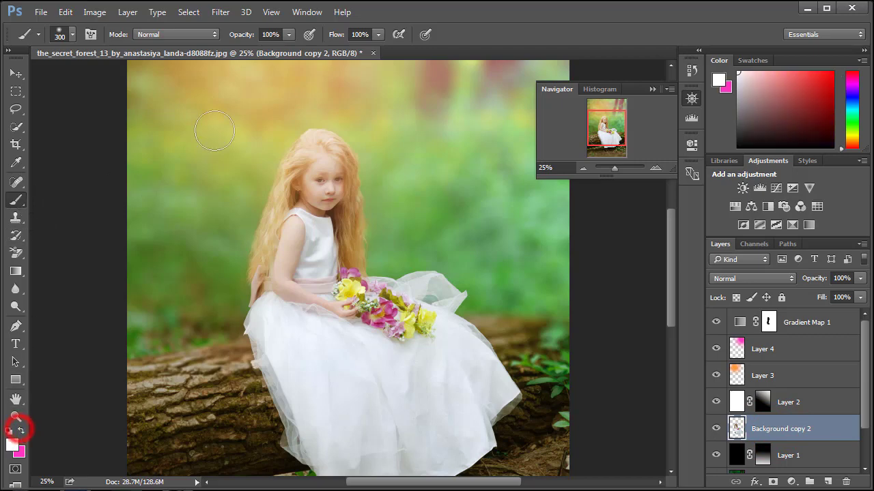
click(291, 37)
drag(289, 50, 251, 51)
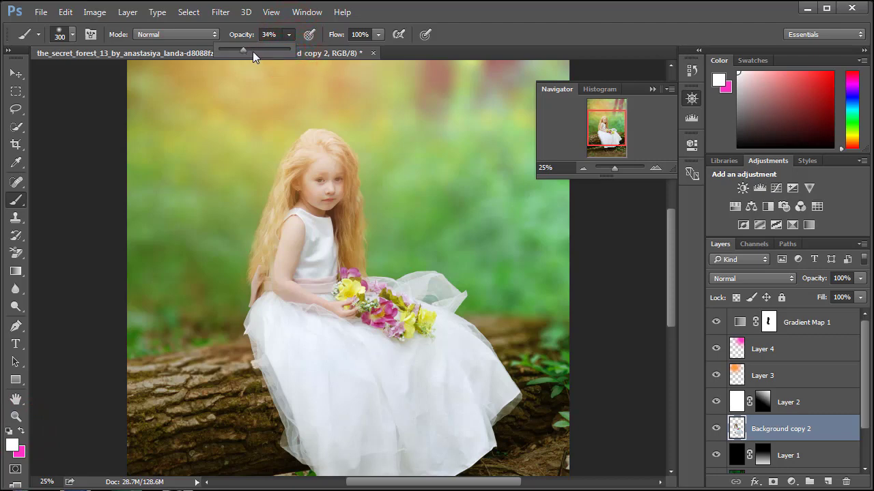
click(378, 36)
drag(361, 48, 324, 51)
Undo the trial stroke and brush soft white over the girl's face and arm on a new layer above Background copy 2
mouse_move(322, 176)
mouse_down()
mouse_move(307, 195)
mouse_move(331, 177)
mouse_move(313, 213)
mouse_up()
key(ctrl+z)
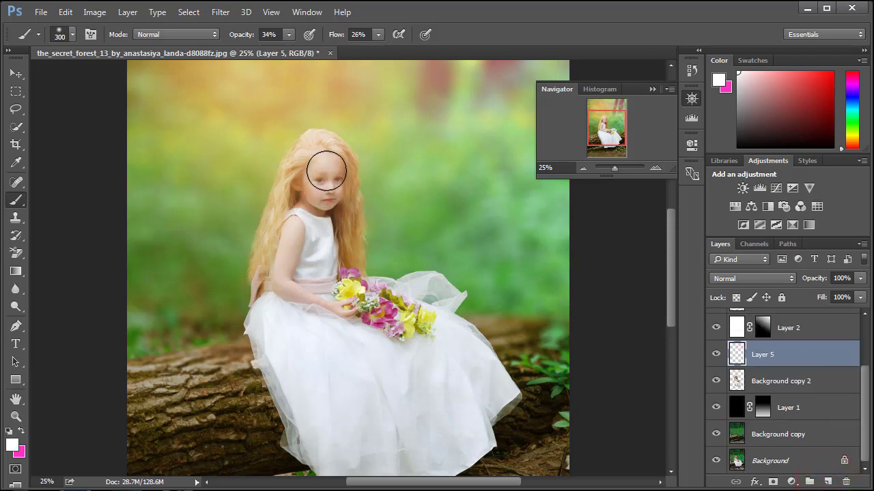
mouse_move(318, 160)
mouse_down()
mouse_move(326, 172)
mouse_move(318, 179)
mouse_move(328, 179)
mouse_up()
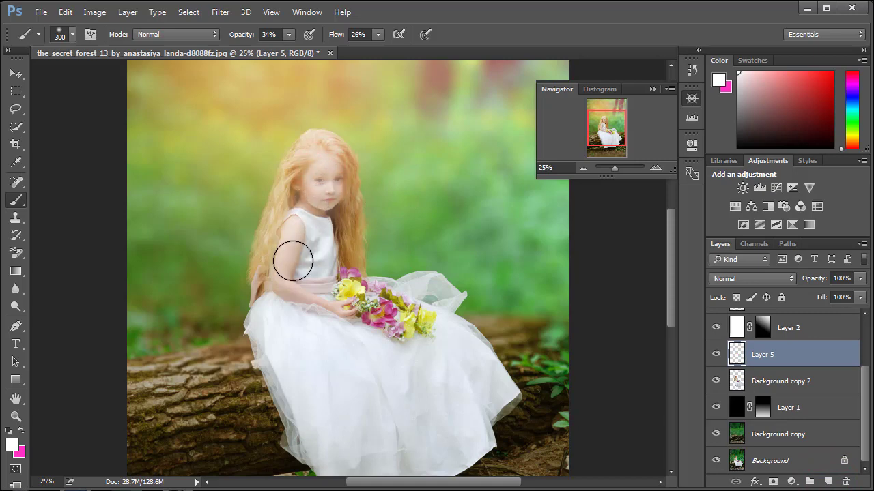
Set the new white brush layer's fill to 67%
click(860, 297)
drag(858, 316, 843, 314)
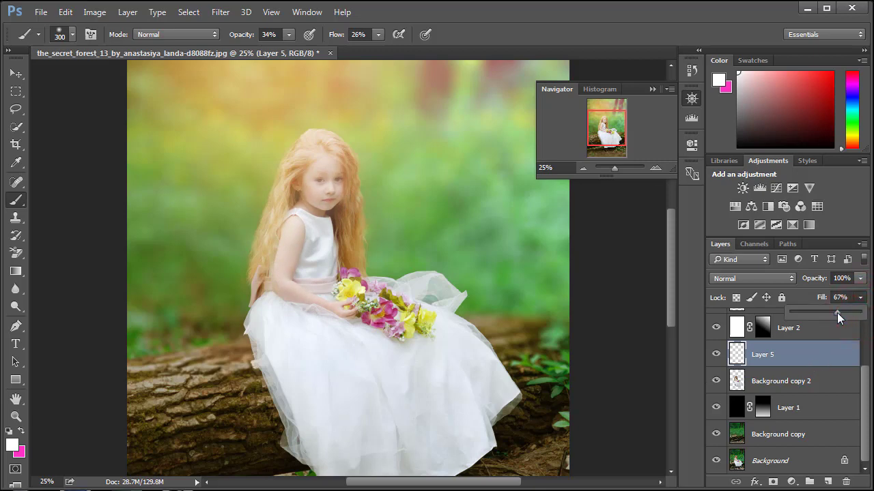
click(652, 88)
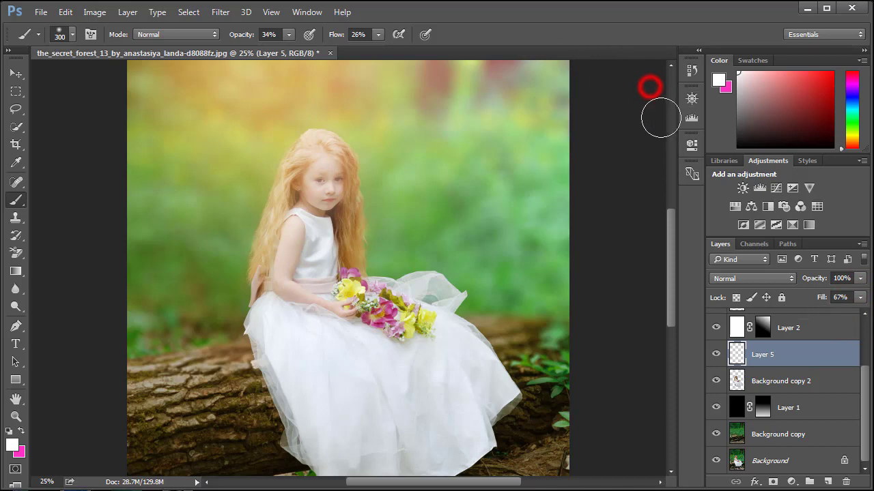
Compare the whole photo with and without the white brush layer above Background copy 2, and select that layer
click(810, 331)
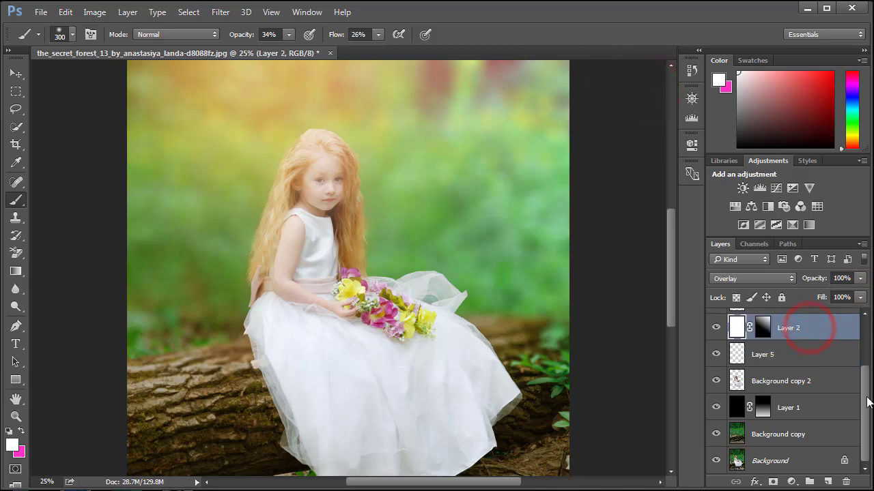
drag(864, 385, 861, 352)
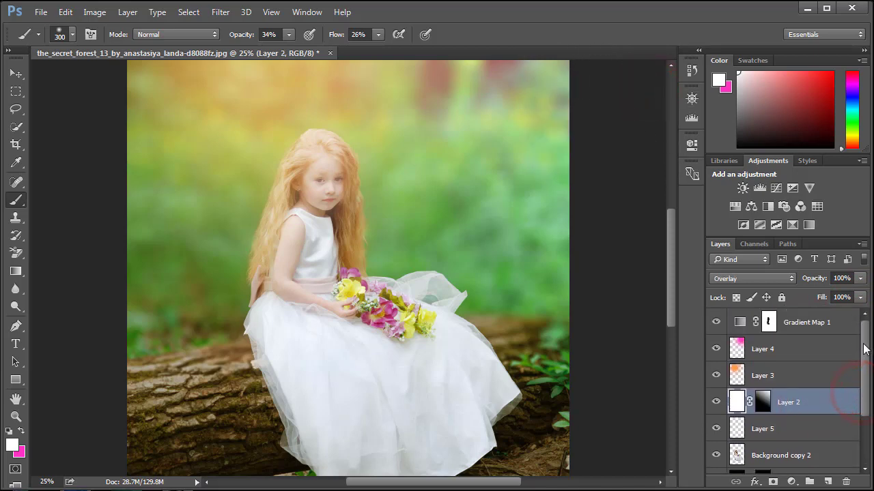
click(692, 98)
click(584, 166)
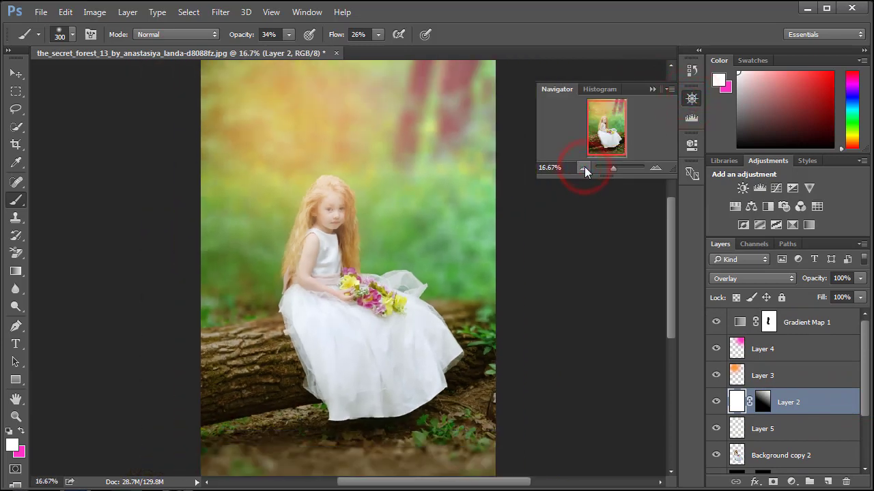
click(584, 166)
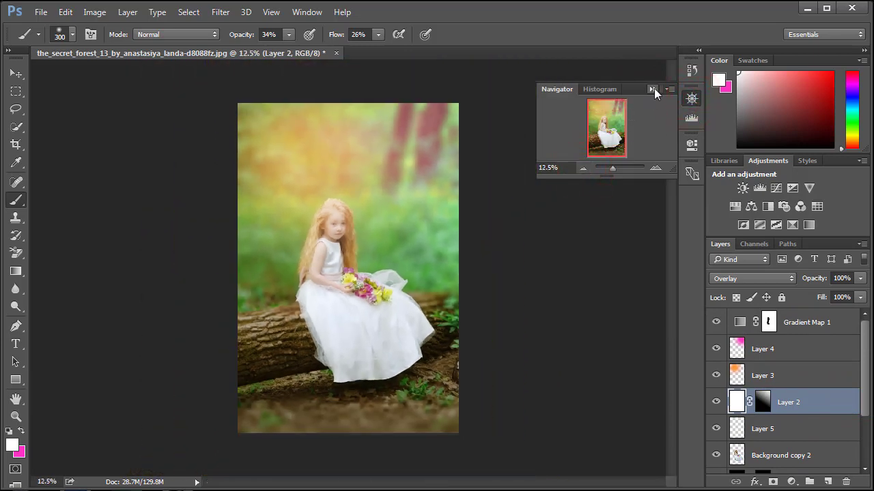
click(654, 88)
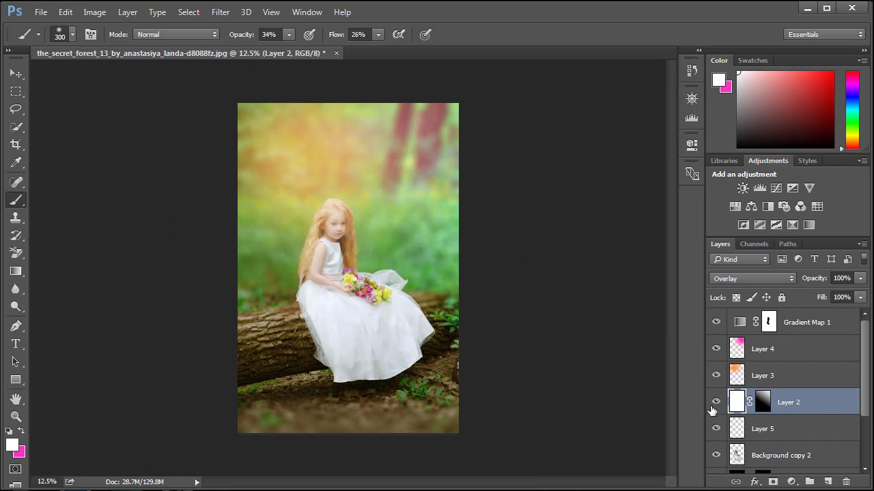
click(715, 429)
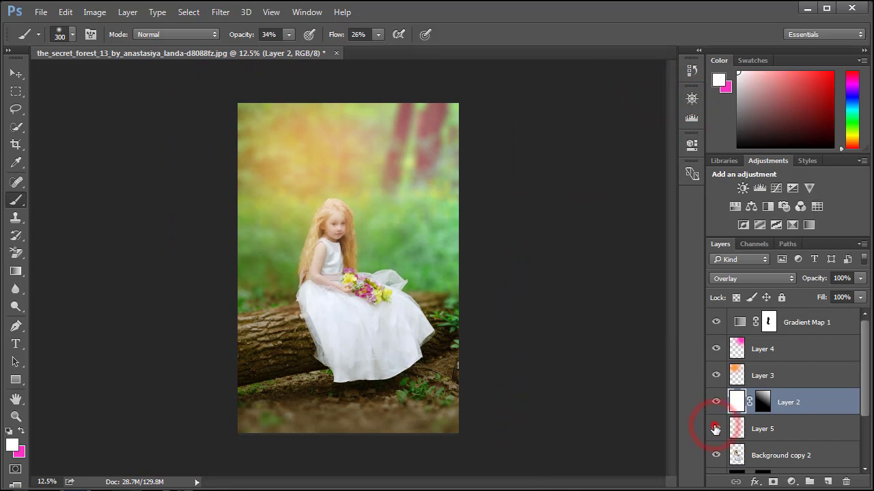
click(715, 428)
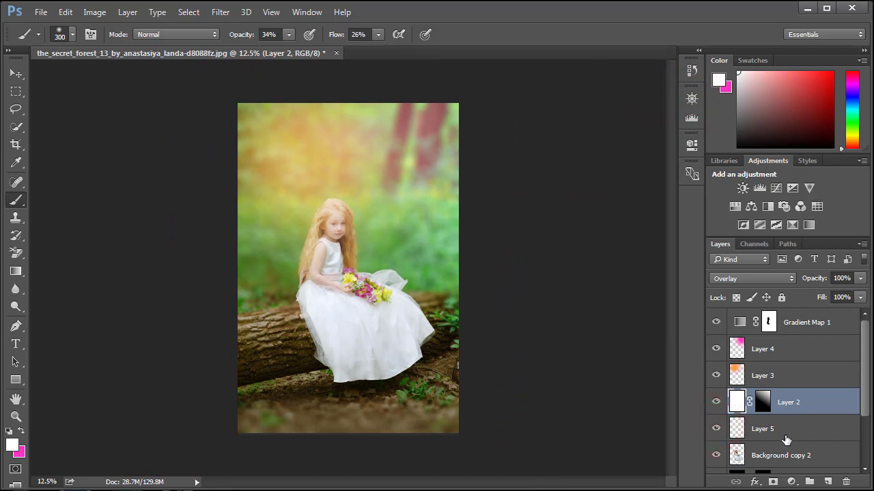
click(783, 438)
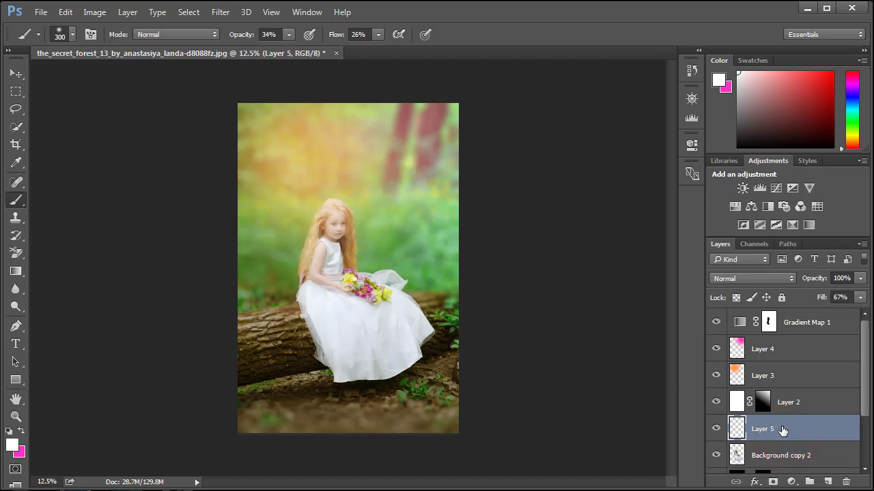